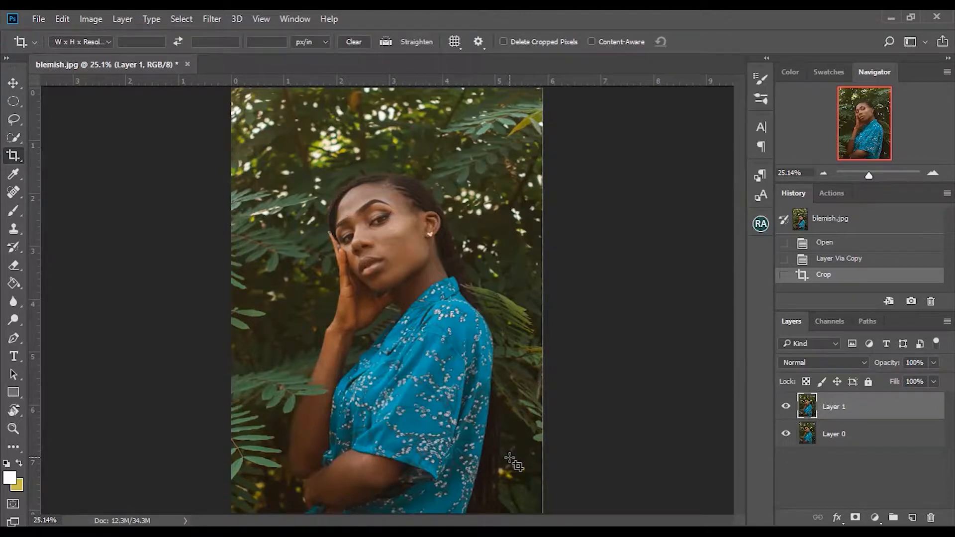
Step: Add a Levels adjustment layer above Layer 1 with the shadow input at 14 and the highlight input at 234
left_click(856, 402)
left_click_drag(868, 174, 880, 174)
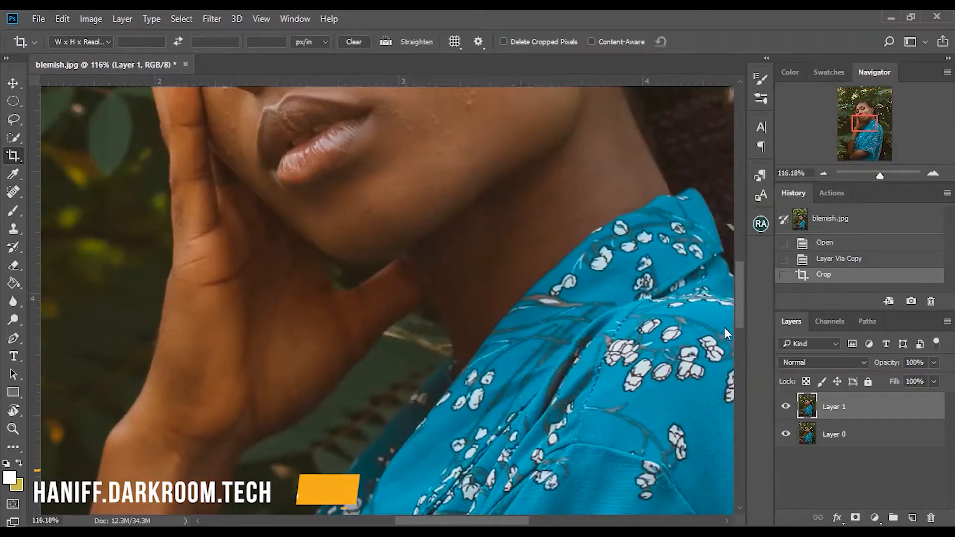
scroll(738, 249, "up", 5)
left_click_drag(739, 243, 739, 243)
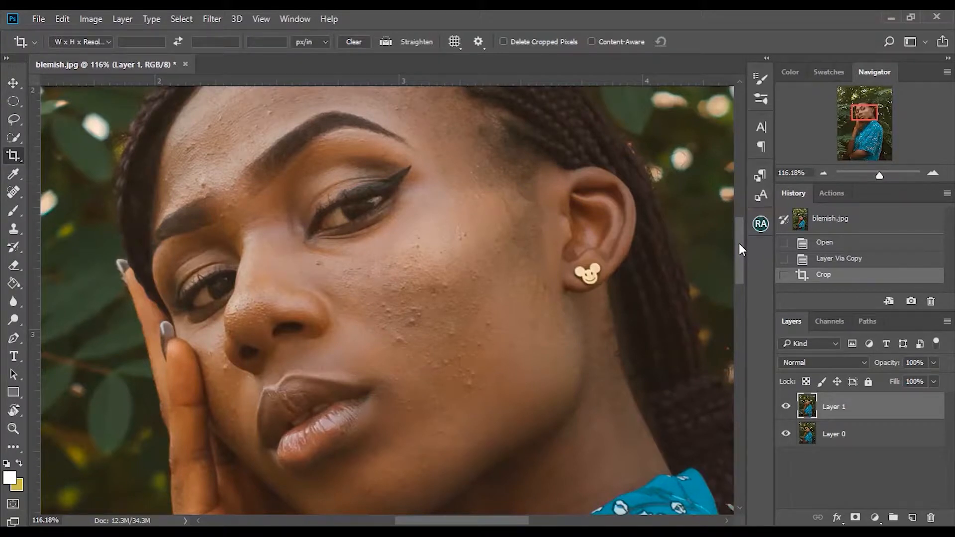
left_click_drag(881, 171, 877, 169)
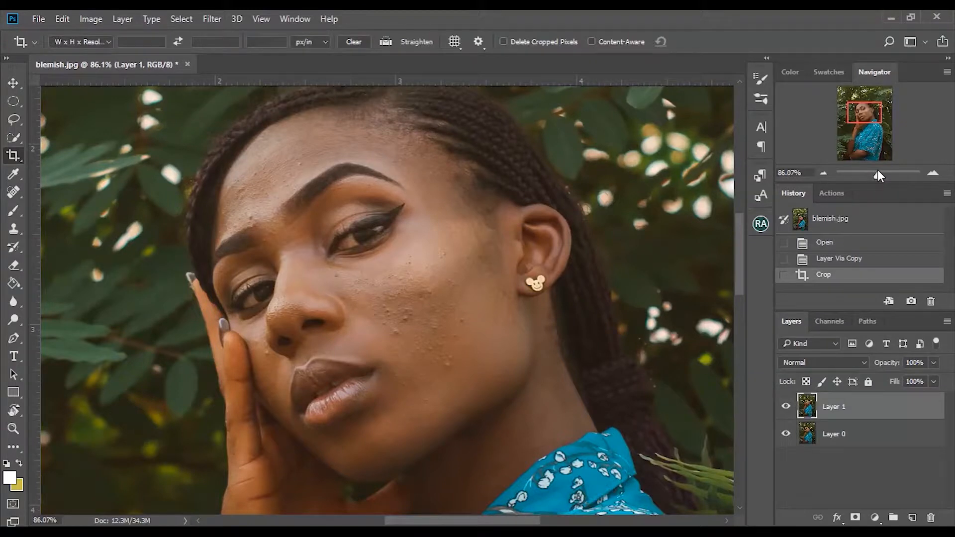
left_click_drag(879, 175, 877, 176)
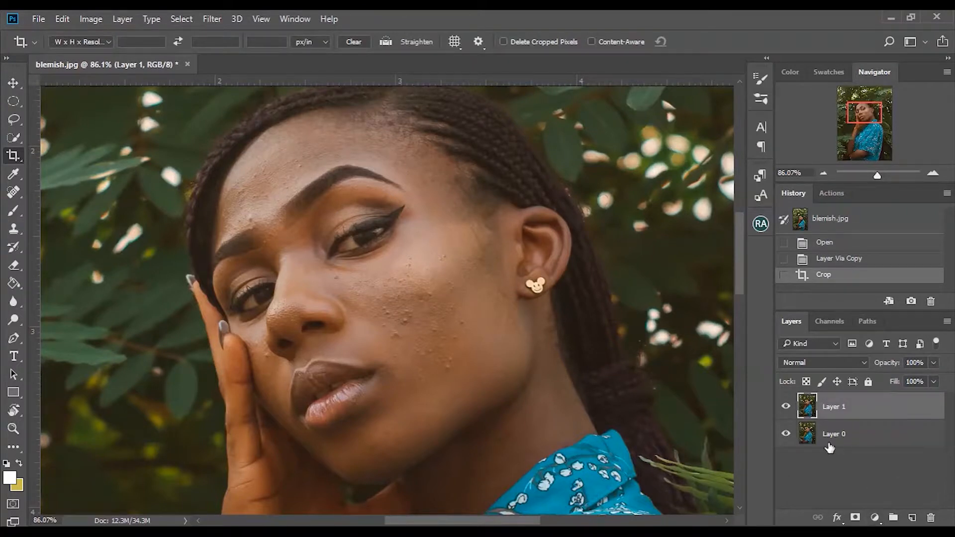
left_click(874, 517)
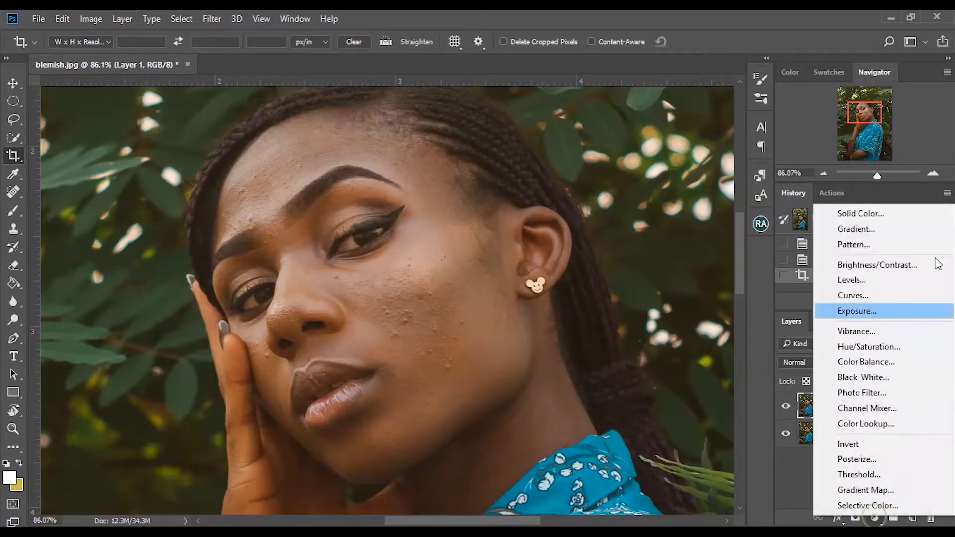
left_click(893, 279)
left_click_drag(622, 267, 629, 266)
left_click_drag(775, 266, 765, 264)
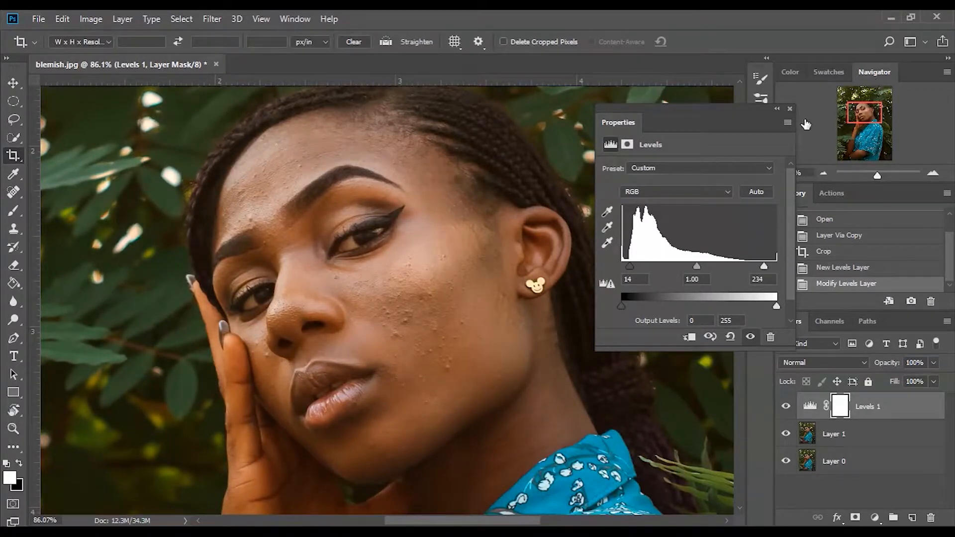
left_click(789, 109)
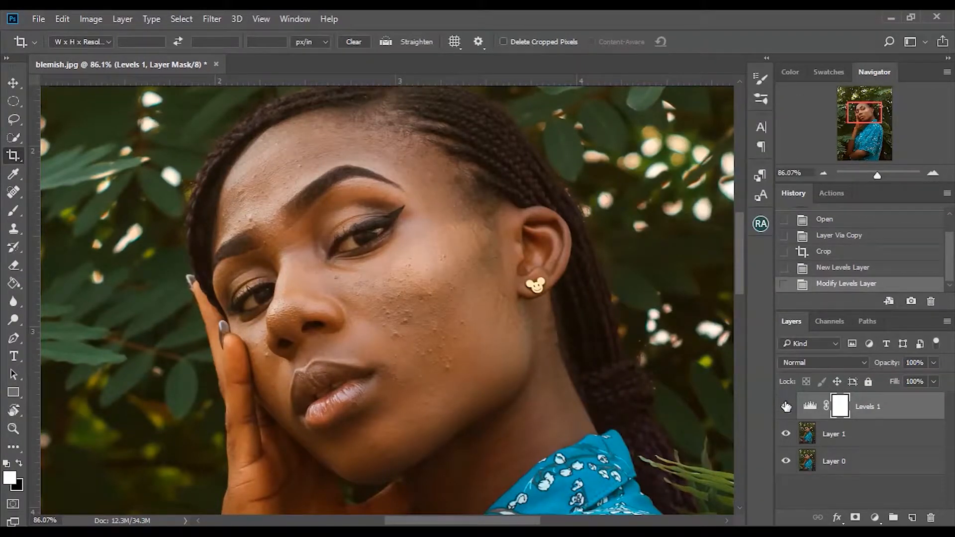
Step: Compare the portrait with and without the Levels adjustment by toggling its visibility
left_click(786, 407)
left_click(786, 406)
left_click(786, 406)
left_click(785, 406)
left_click(785, 406)
left_click(786, 406)
Step: Merge the Levels adjustment with Layer 1 and duplicate the merged layer
left_click(839, 436, "shift")
key("ctrl+e")
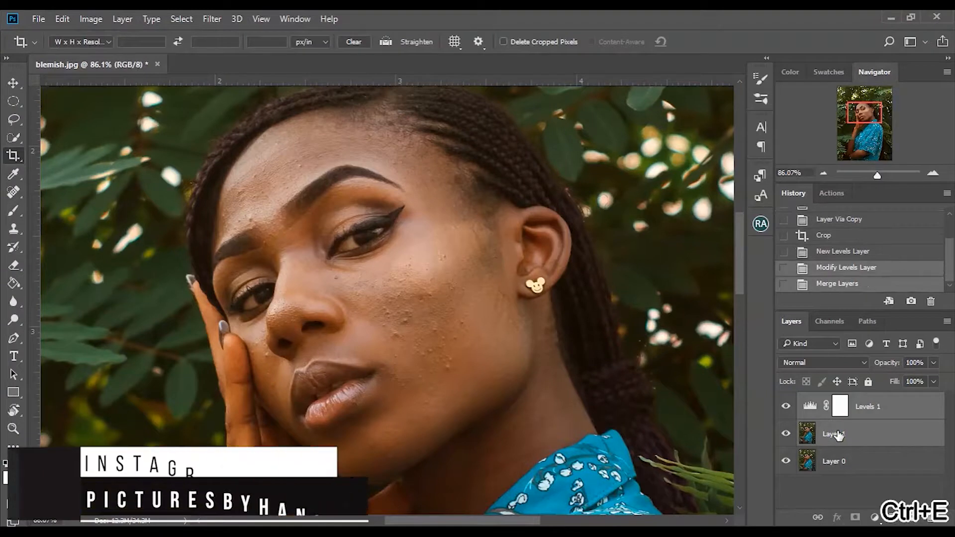
key("ctrl+j")
Step: Activate the Spot Healing Brush for retouching the face at 100% zoom
key("ctrl+plus")
key("ctrl+plus")
key("ctrl+plus")
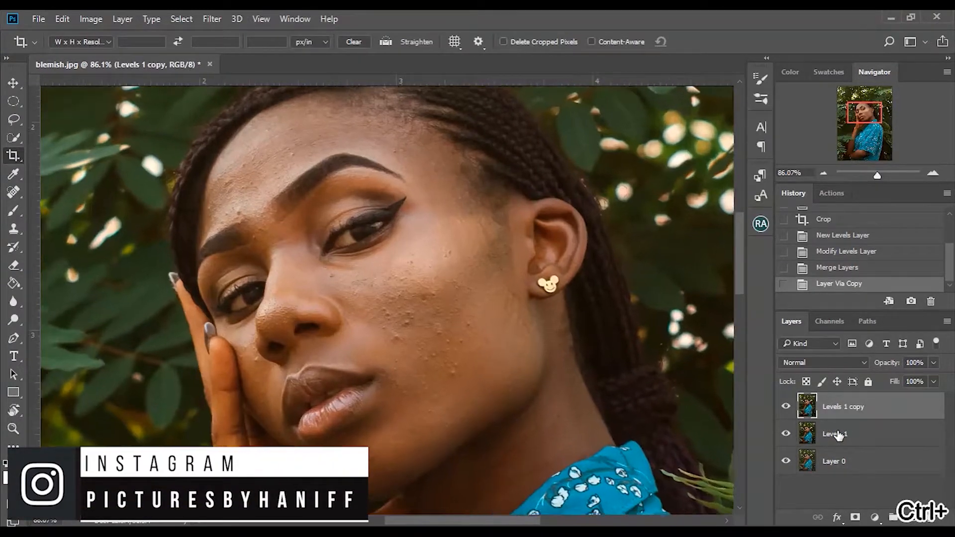
key("ctrl+minus")
key("ctrl+minus")
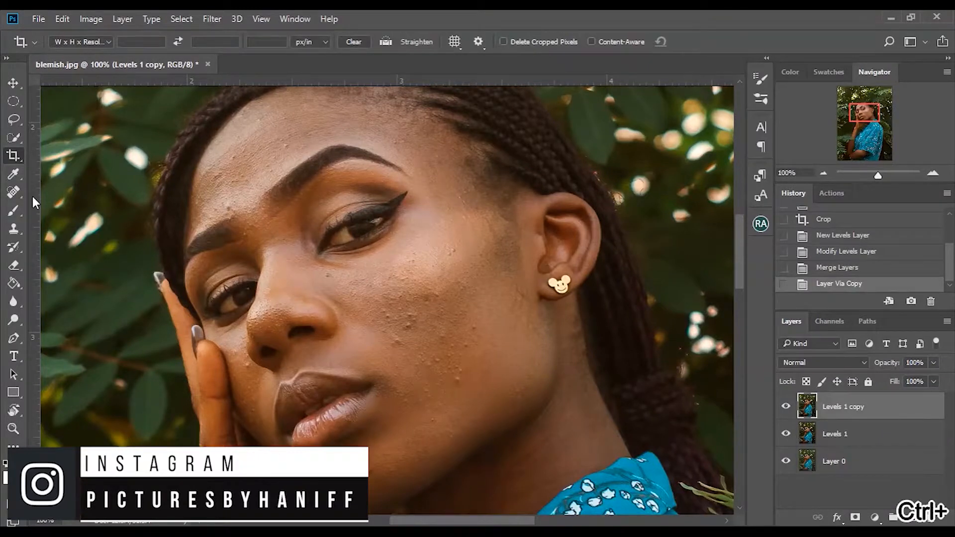
left_click(14, 191)
left_click(70, 192)
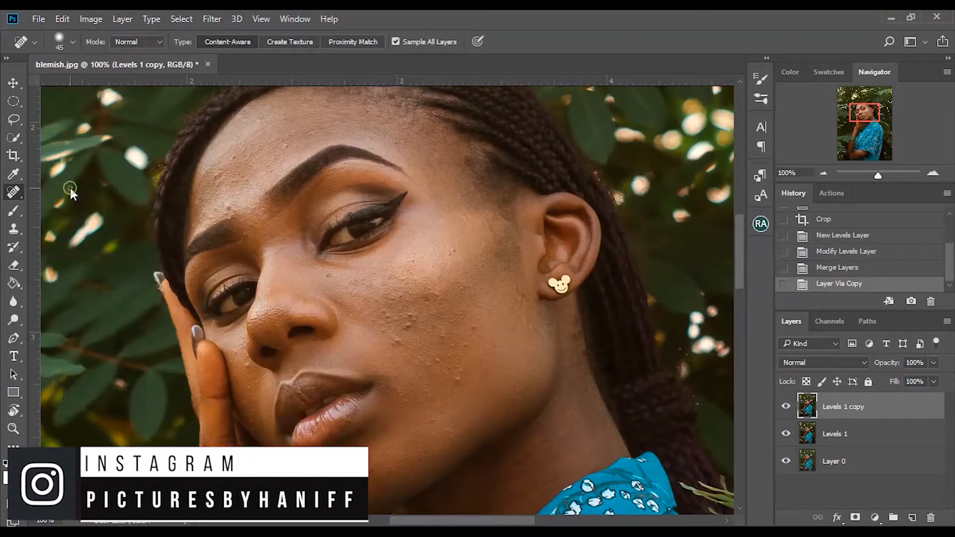
right_click(17, 194)
left_click(82, 193)
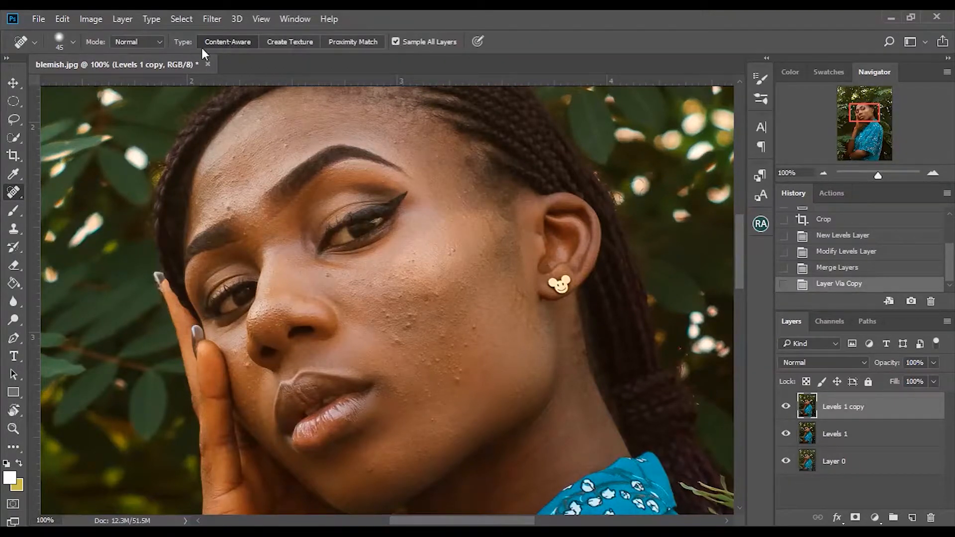
Step: Check the Spot Healing Brush's blend mode and its size, hardness and spacing settings
left_click(152, 43)
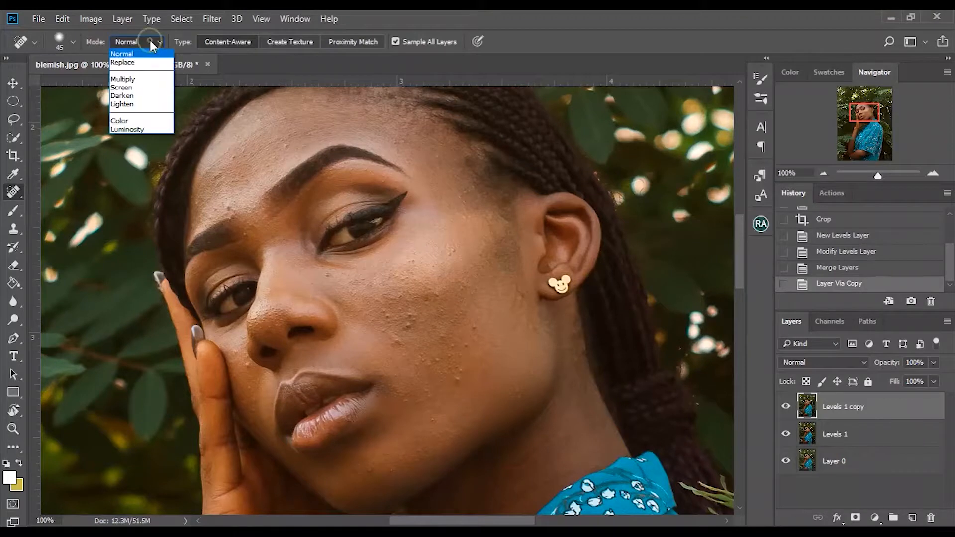
left_click(150, 40)
left_click(73, 42)
left_click(74, 43)
left_click(74, 43)
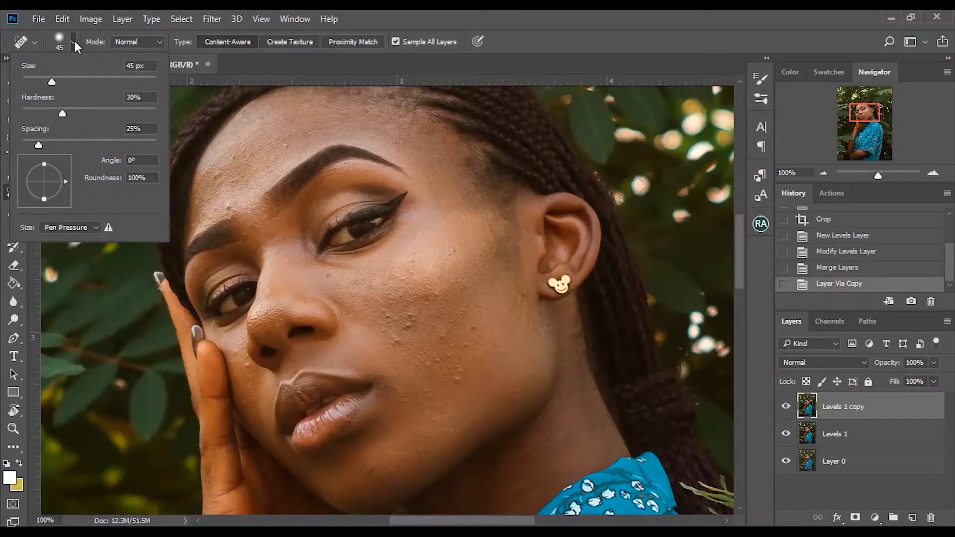
left_click(74, 43)
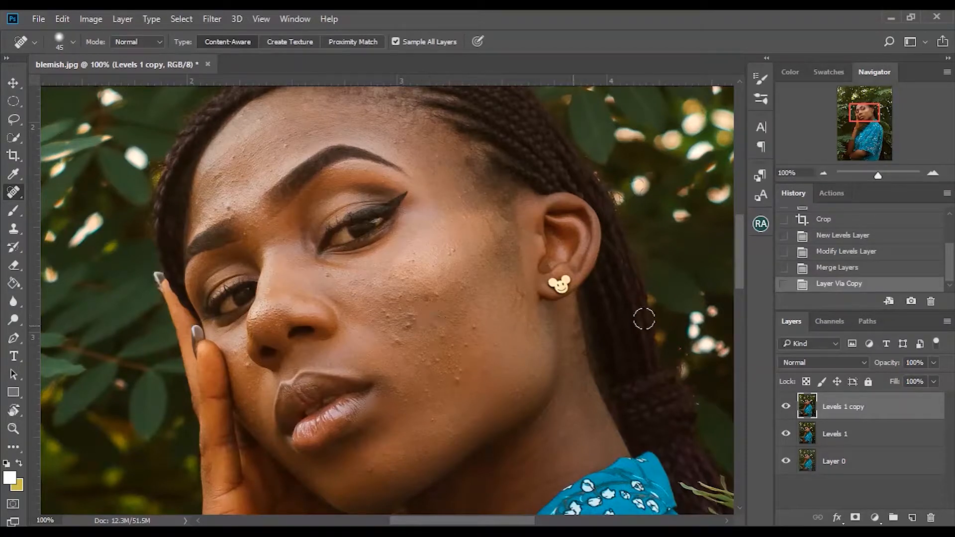
Step: Reduce the healing brush to 20 px and heal the first blemish on the lower cheek
scroll(738, 240, "down", 3)
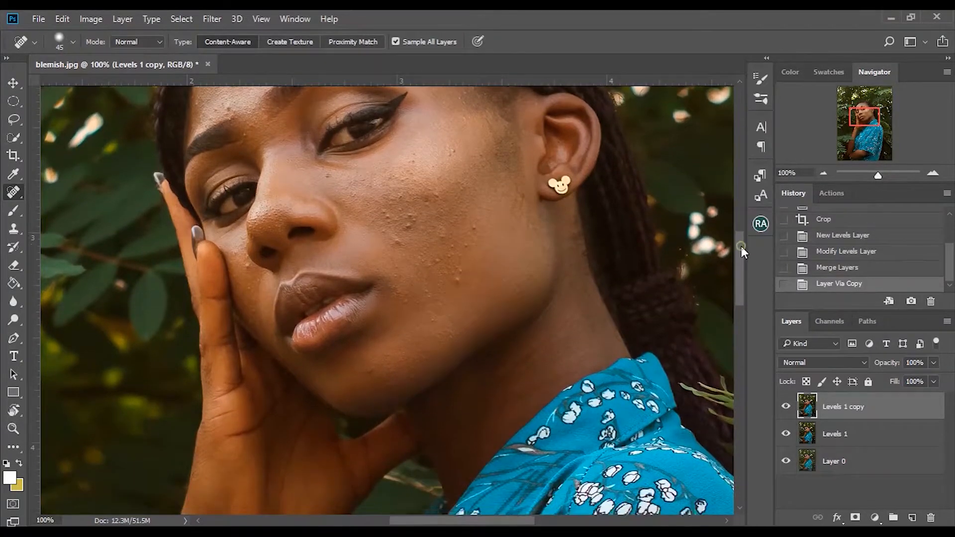
left_click_drag(878, 174, 881, 175)
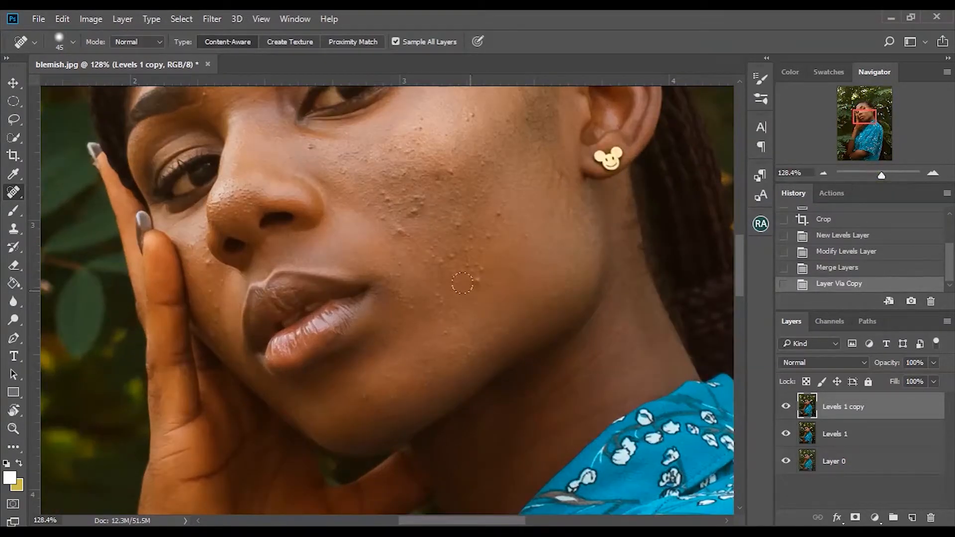
key("bracketleft")
key("bracketleft")
left_click(480, 285)
left_click(480, 282)
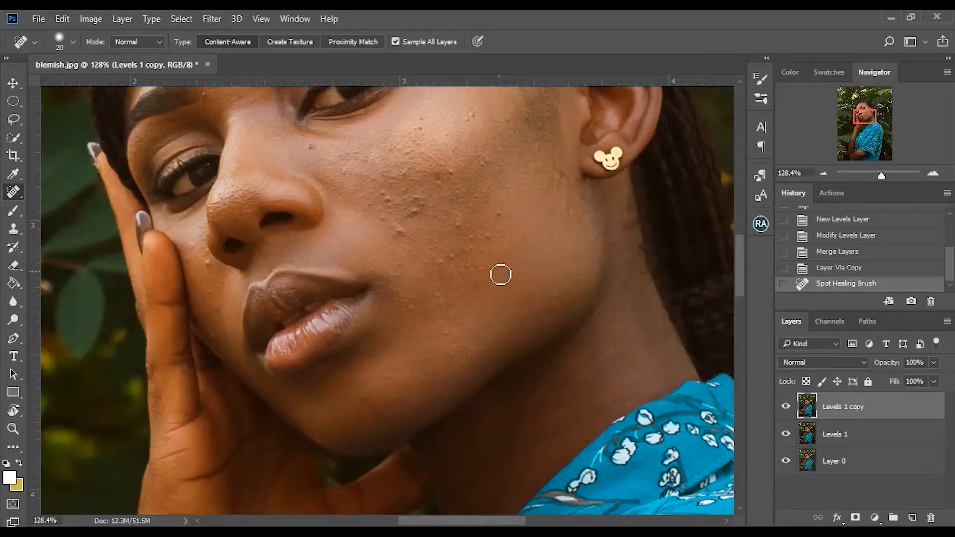
Step: Heal the scattered blemishes on the lower cheek beside the corner of the mouth
mouse_move(738, 256)
left_mouse_down()
mouse_move(739, 222)
mouse_move(749, 254)
left_mouse_up()
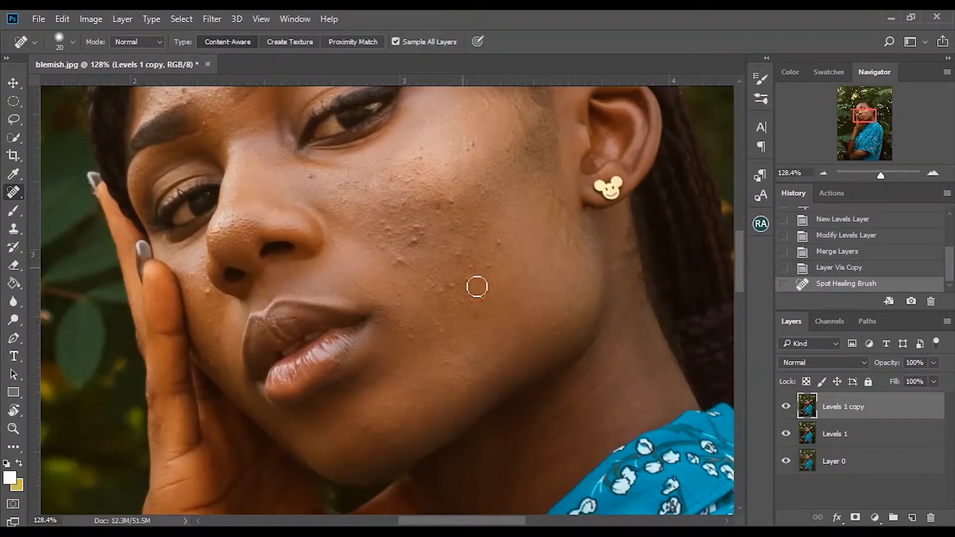
mouse_move(484, 298)
left_mouse_down()
mouse_move(488, 308)
mouse_move(466, 305)
left_mouse_up()
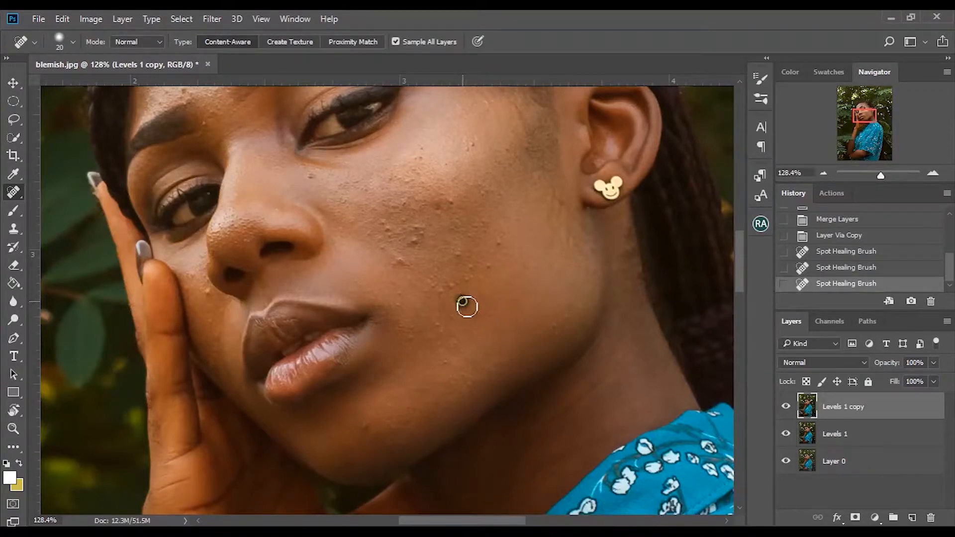
left_click(441, 316)
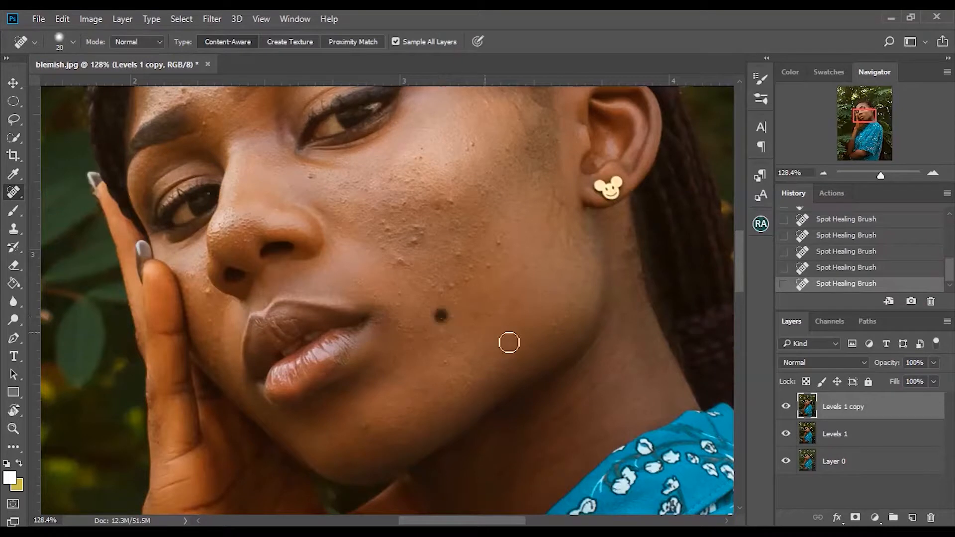
left_click(400, 301)
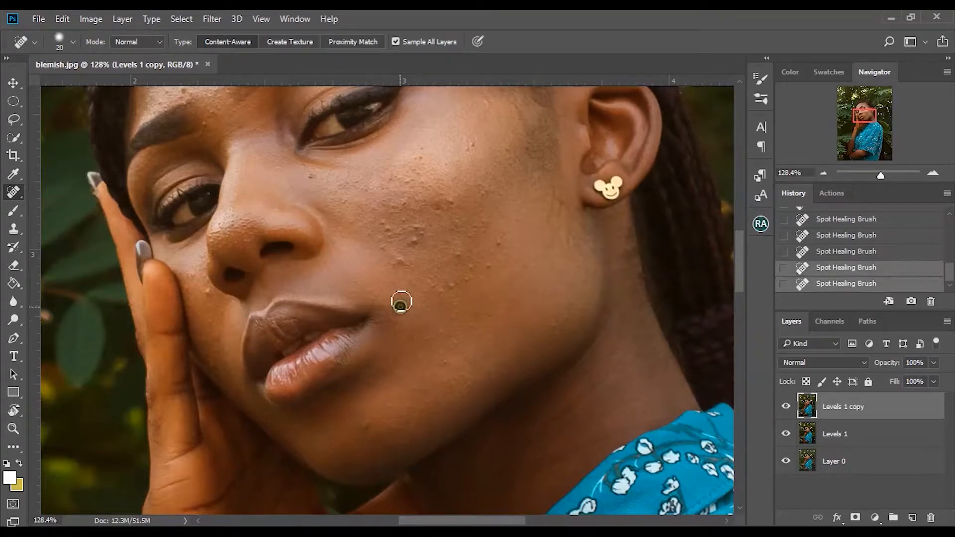
left_click(451, 285)
left_click(465, 282)
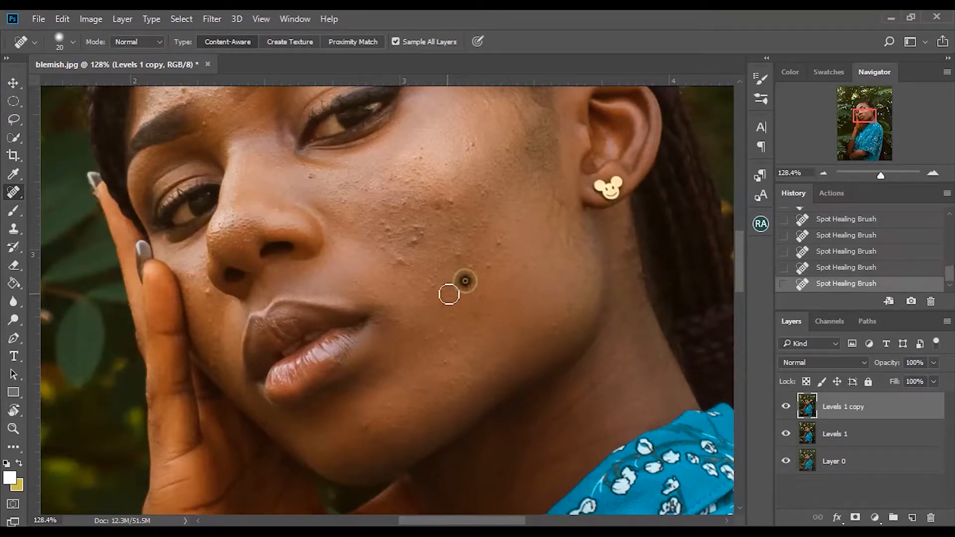
left_click(432, 284)
left_click(458, 258)
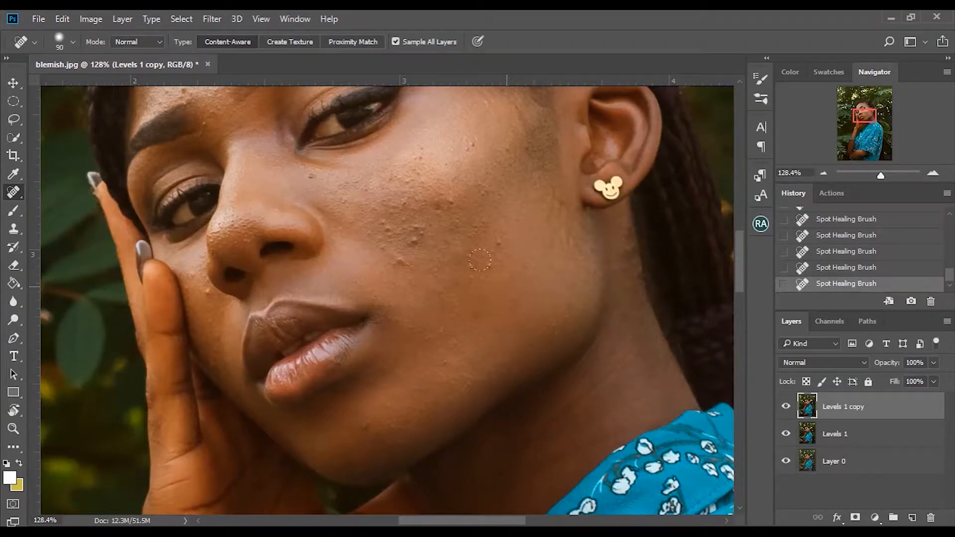
Step: Try healing the mid-cheek bump cluster with a 90 px brush, undo it and return the brush to 20 px
left_click(407, 244)
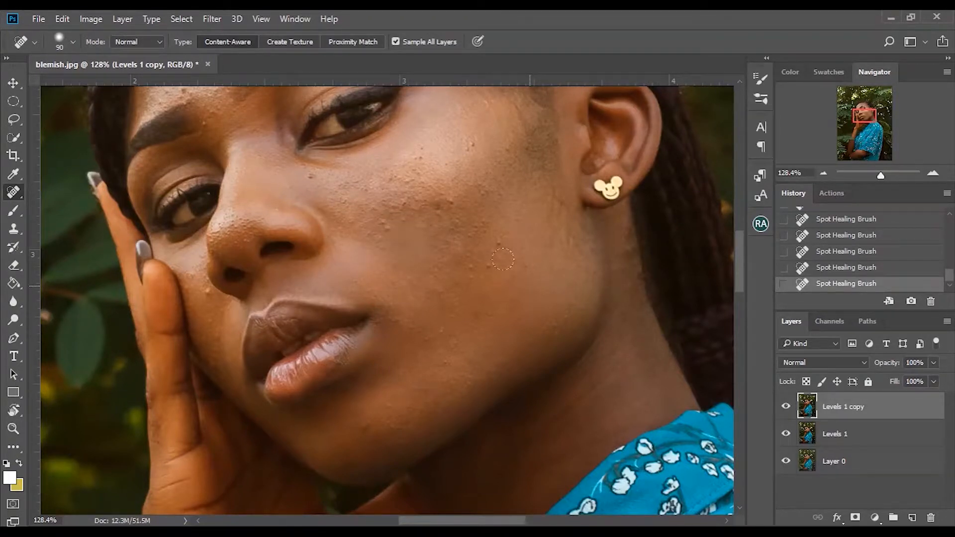
key("ctrl+z")
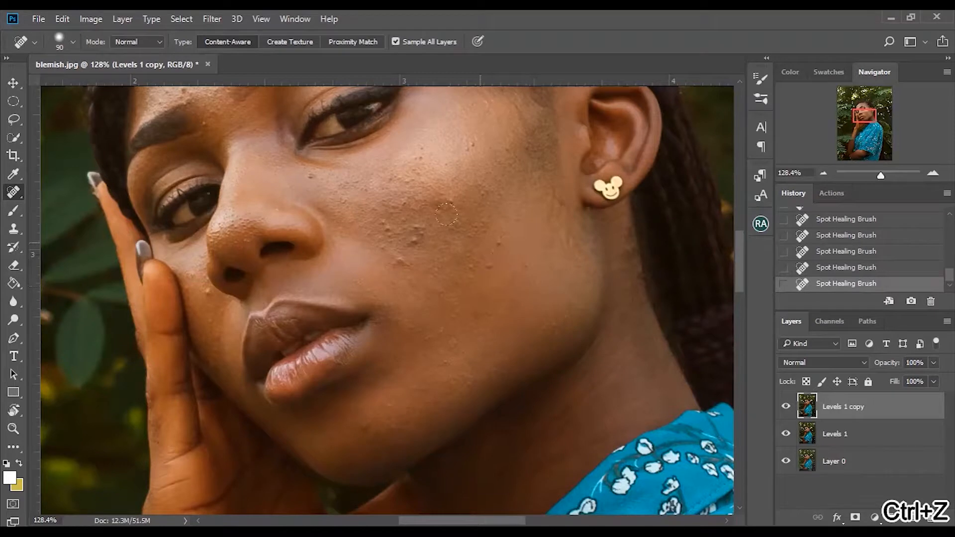
key("[")
key("[")
key("[")
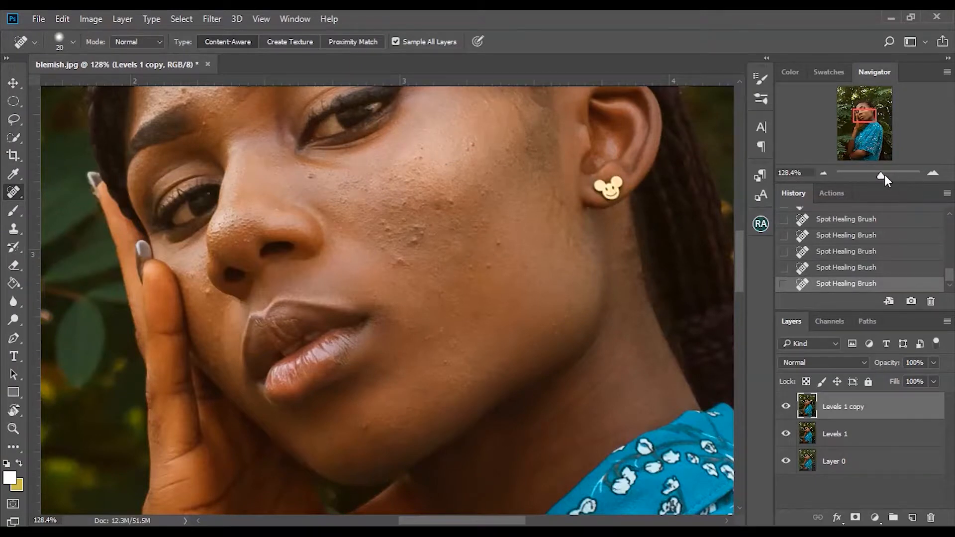
Step: Reduce the healing brush to 15 px and heal the small blemishes on the outer cheek toward the ear
left_click(884, 174)
key("bracketleft")
left_click(515, 263)
left_click(491, 257)
left_click(499, 268)
left_click(485, 222)
key("bracketleft")
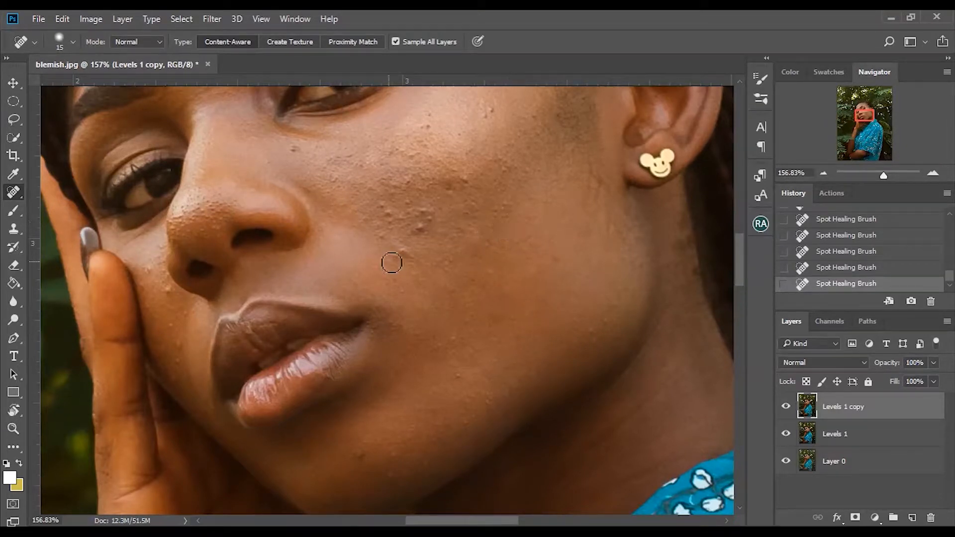
Step: Heal the bumps at the lower edge of the mid-cheek cluster, between the nose and the jaw
left_click(400, 244)
left_click(405, 255)
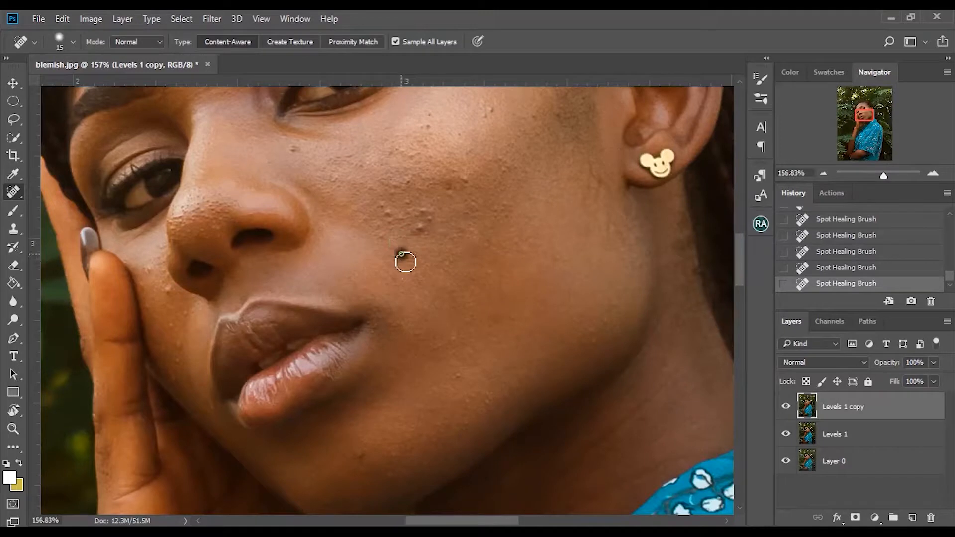
left_click(407, 260)
left_click(395, 258)
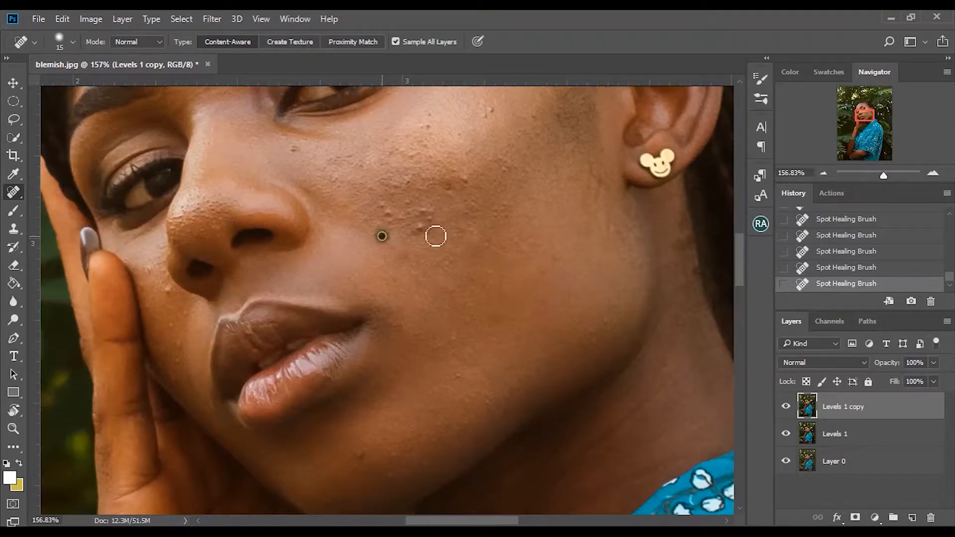
left_click(421, 227)
left_click(429, 214)
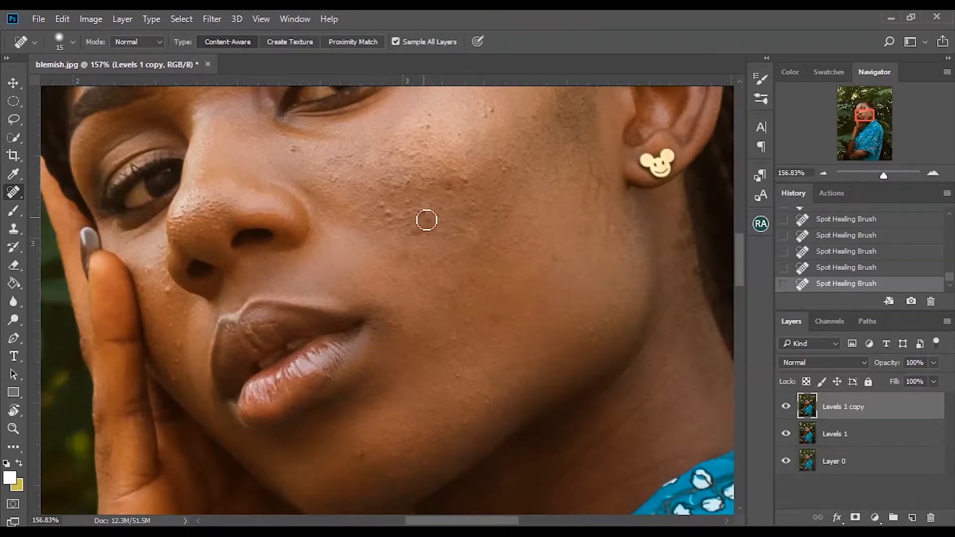
Step: Heal the remaining dense cluster of bumps in the middle of the cheek
left_click(430, 218)
left_click(417, 218)
left_click(405, 215)
left_click(386, 208)
left_click(399, 196)
left_click(412, 185)
left_click(451, 191)
left_click(434, 228)
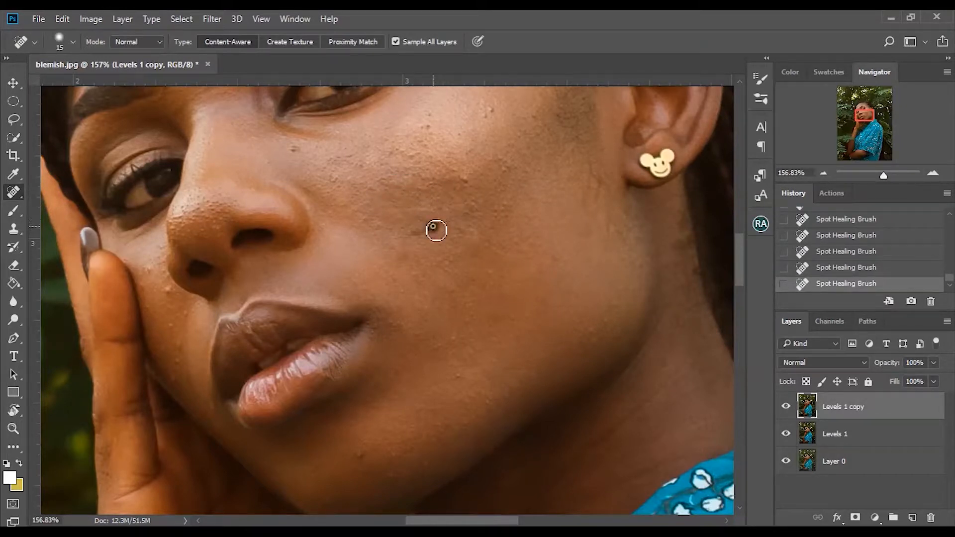
Step: Heal the blemishes on the upper cheek below the eye and beside the bridge of the nose
left_click(420, 158)
left_click(430, 126)
left_click(493, 112)
left_click(293, 149)
left_click(459, 128)
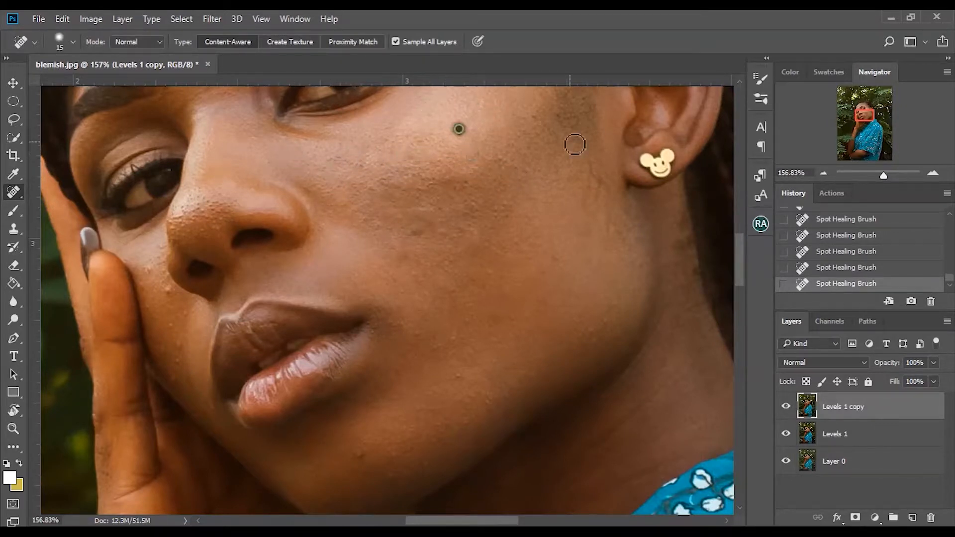
Step: Heal the small spots on the far cheek beside the fingers and on the lower jaw
left_click(164, 281)
left_click(177, 362)
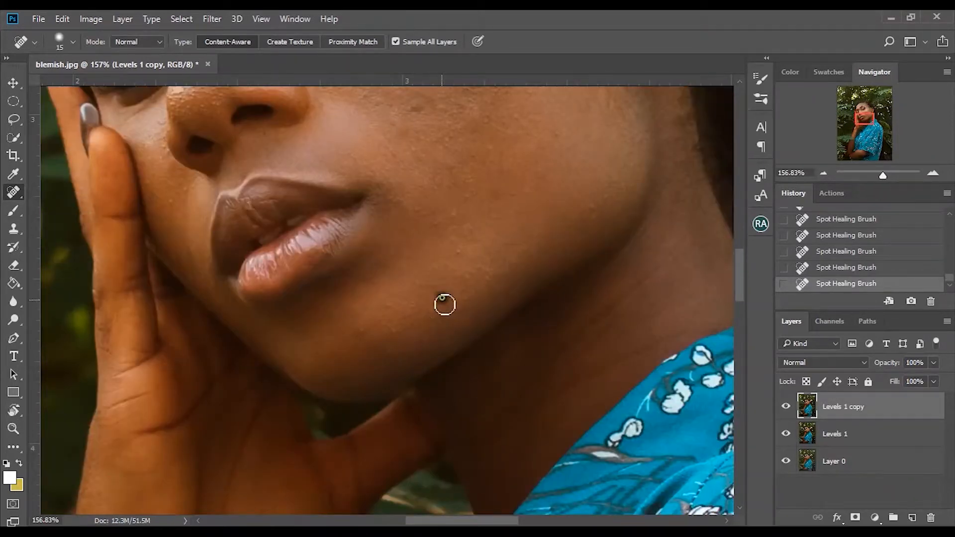
scroll(732, 234, "up", 10)
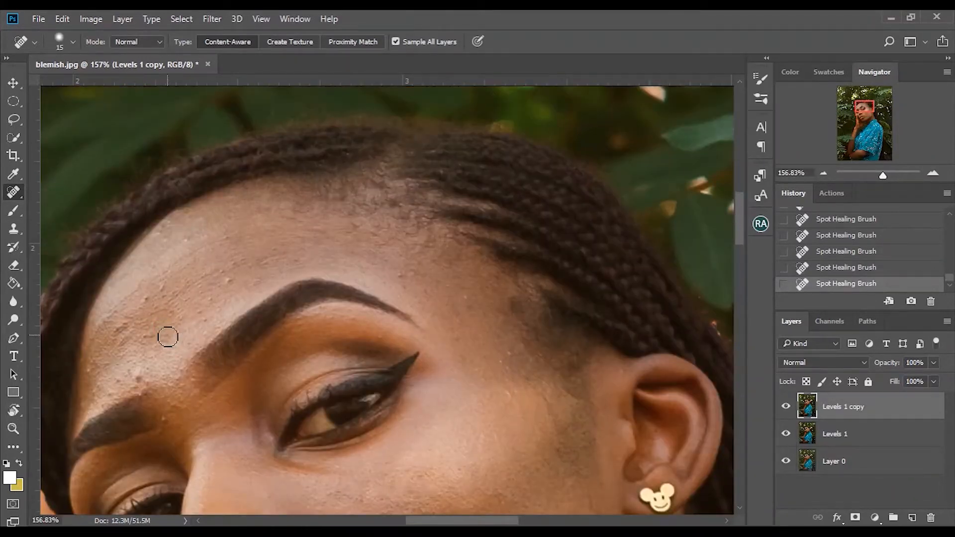
Step: Heal the remaining bumps across the forehead above the eyebrows and on the temple beside the eye
left_click(110, 393)
left_click(141, 298)
left_click(227, 282)
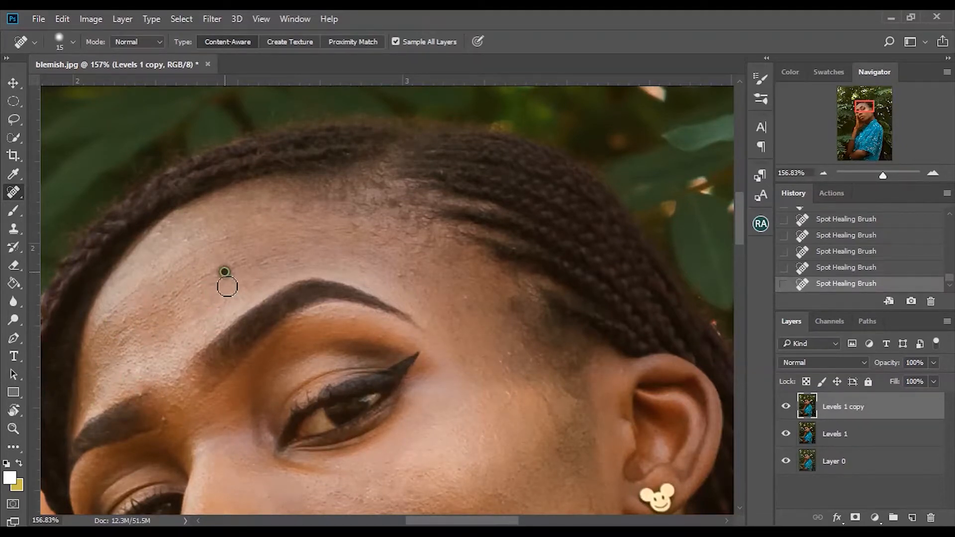
left_click(371, 269)
left_click(459, 334)
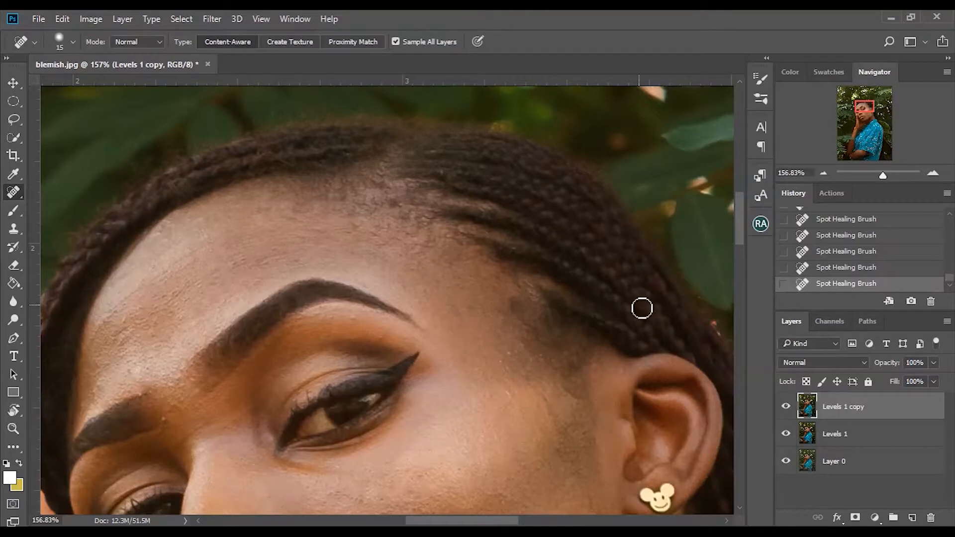
key("ctrl+minus")
key("ctrl+minus")
key("ctrl+plus")
key("ctrl+plus")
key("ctrl+minus")
left_click(261, 256)
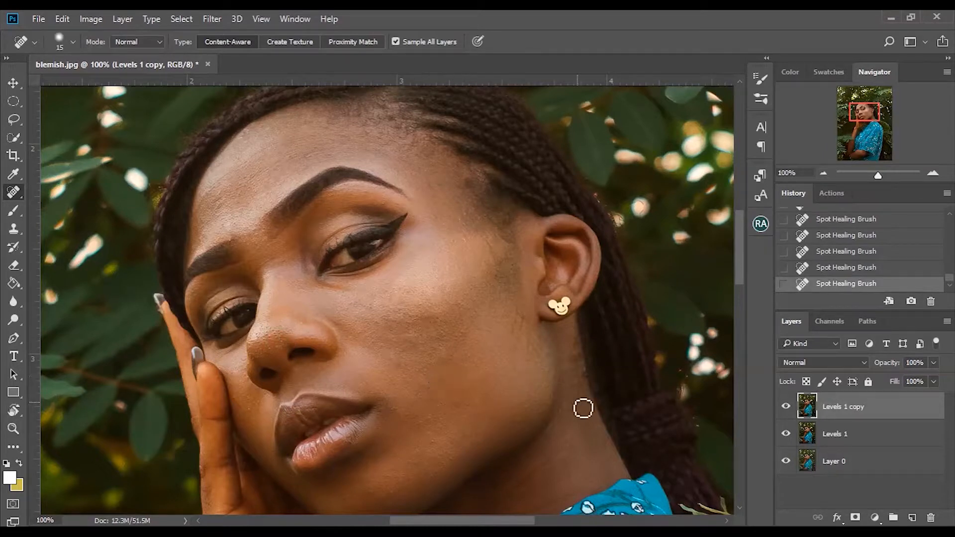
Step: Compare the face before and after healing by toggling the visibility of the Levels 1 copy layer
left_click_drag(739, 247, 739, 252)
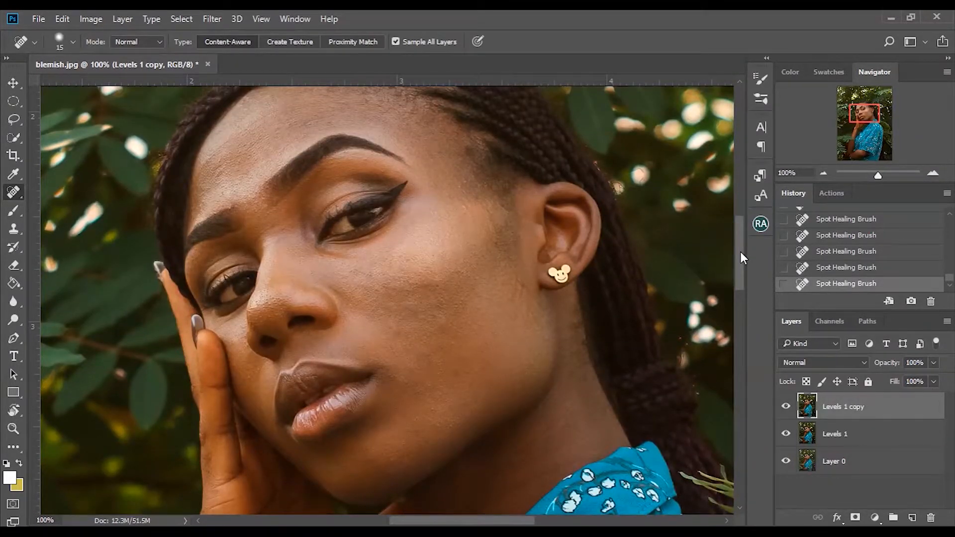
left_click(784, 408)
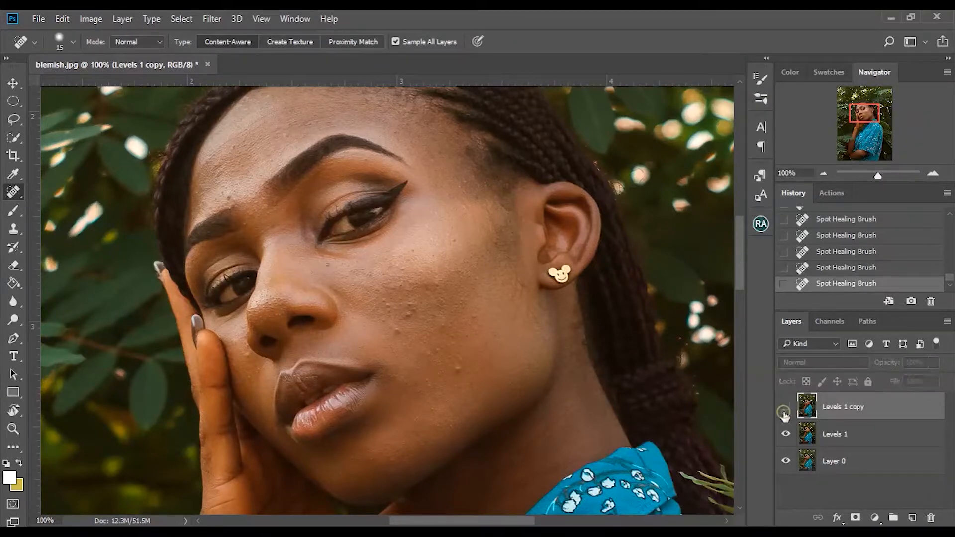
left_click(784, 407)
left_click(785, 408)
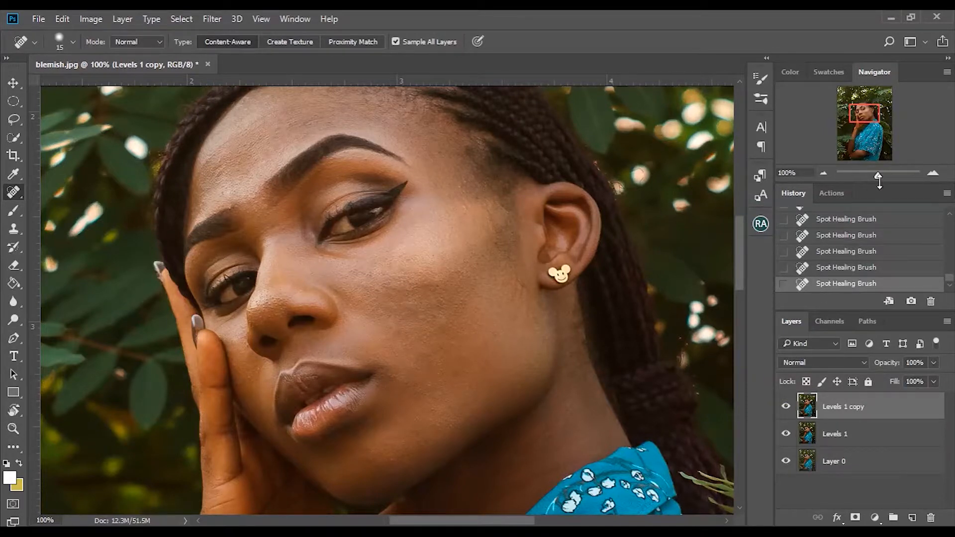
left_click_drag(883, 181, 879, 180)
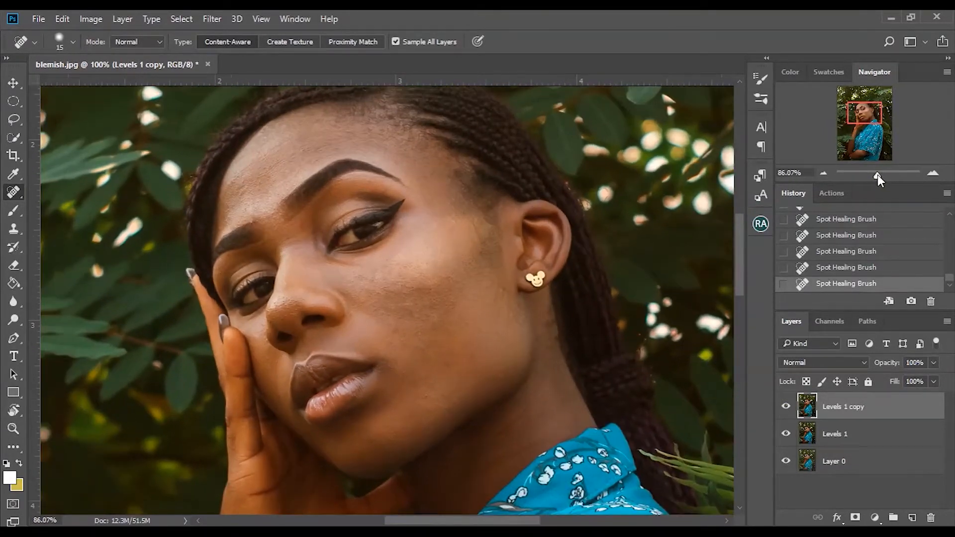
left_click(785, 409)
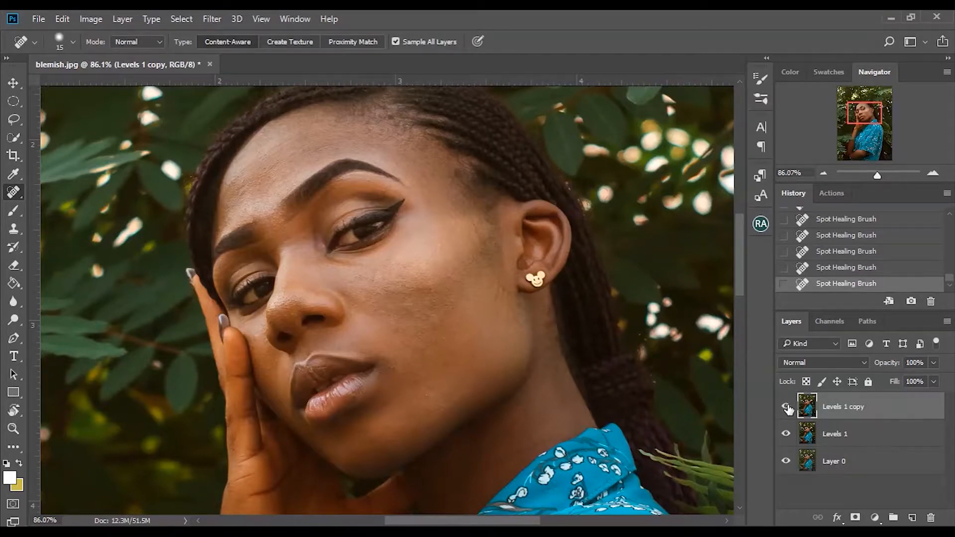
left_click_drag(879, 178, 880, 177)
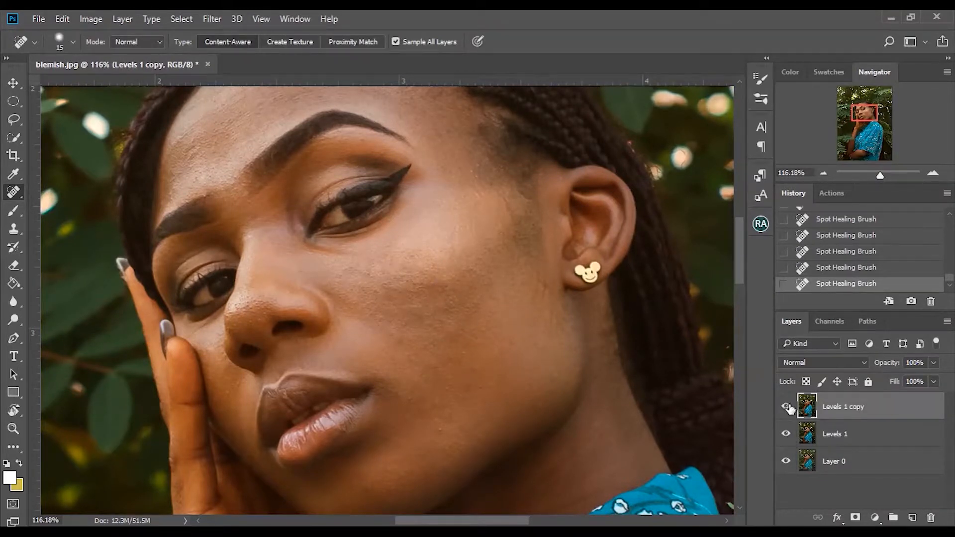
Step: With Levels 1 copy hidden, duplicate the Levels 1 layer and choose the Patch Tool
left_click(832, 434)
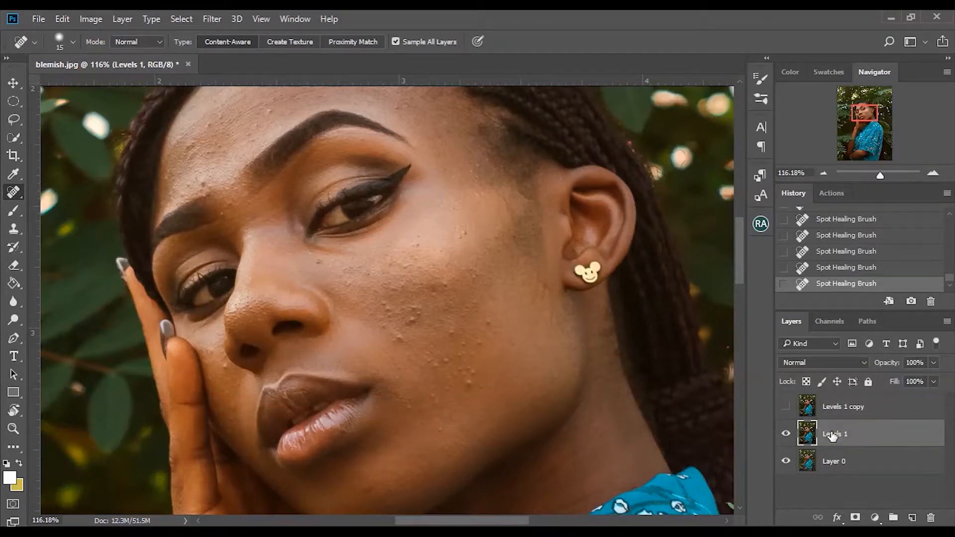
key("ctrl+j")
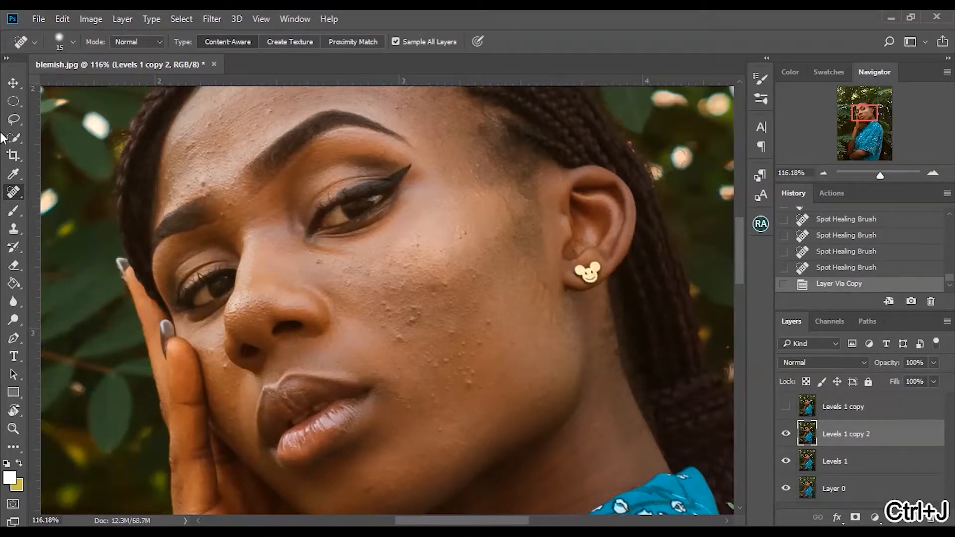
right_click(17, 192)
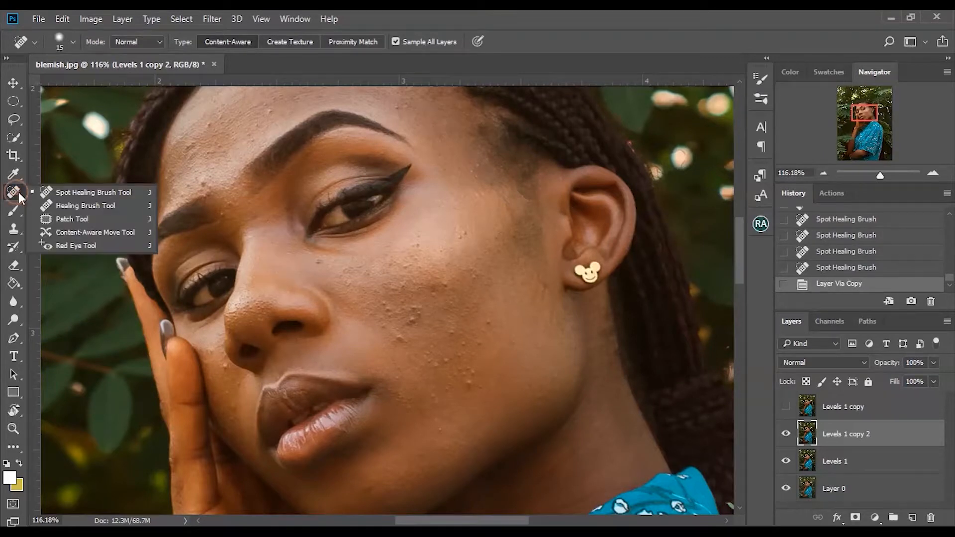
left_click(72, 221)
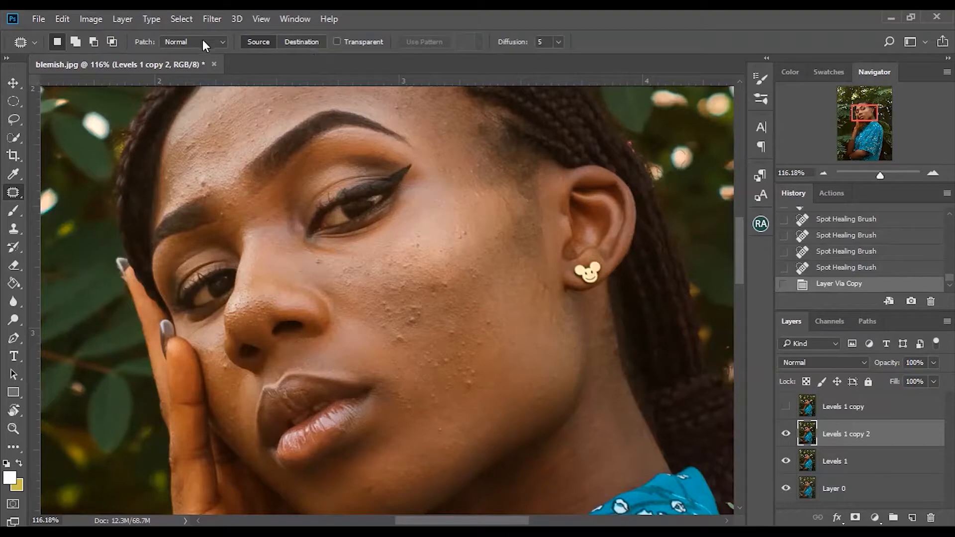
left_click(200, 53)
Step: Patch the bumps on the lower outer cheek above the jaw with clean skin from beside them
key("ctrl+plus")
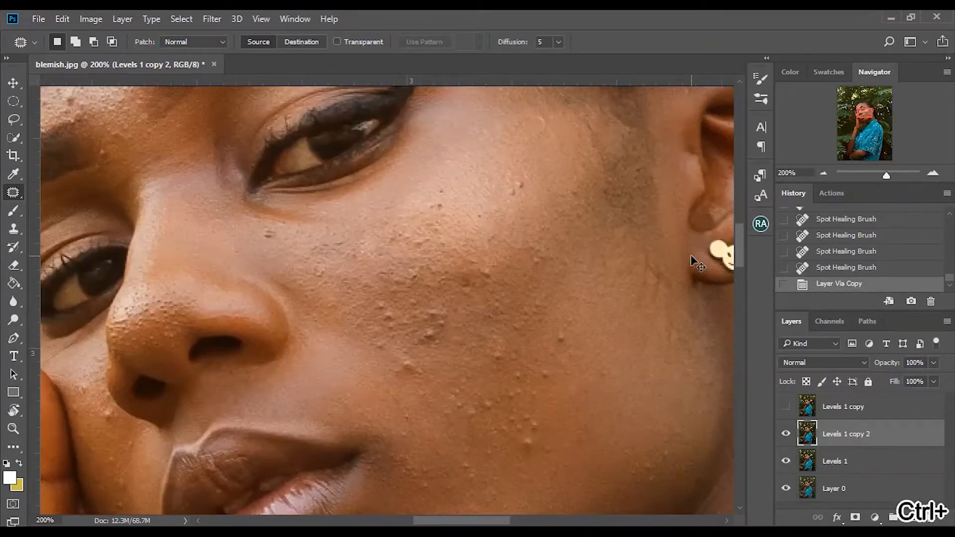
key("ctrl+minus")
key("ctrl+plus")
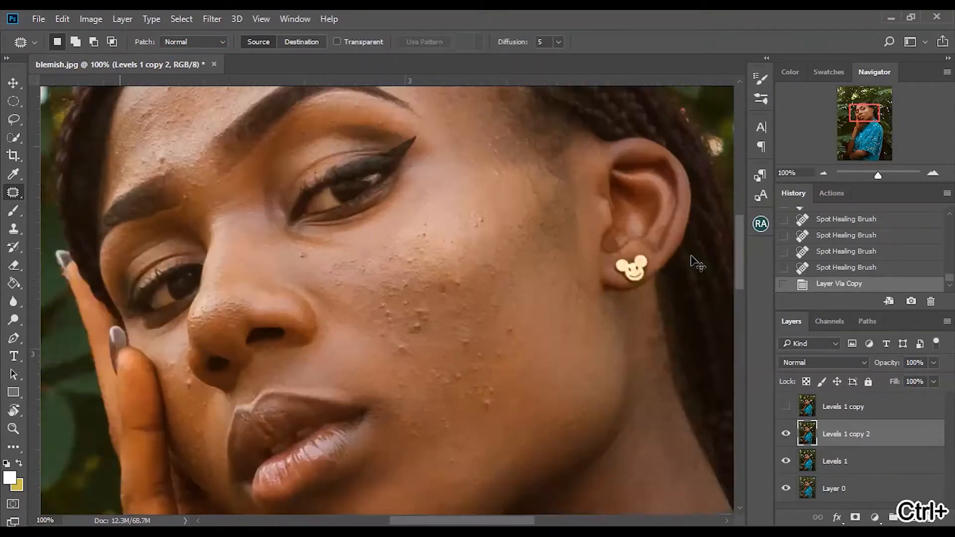
left_click_drag(739, 244, 727, 270)
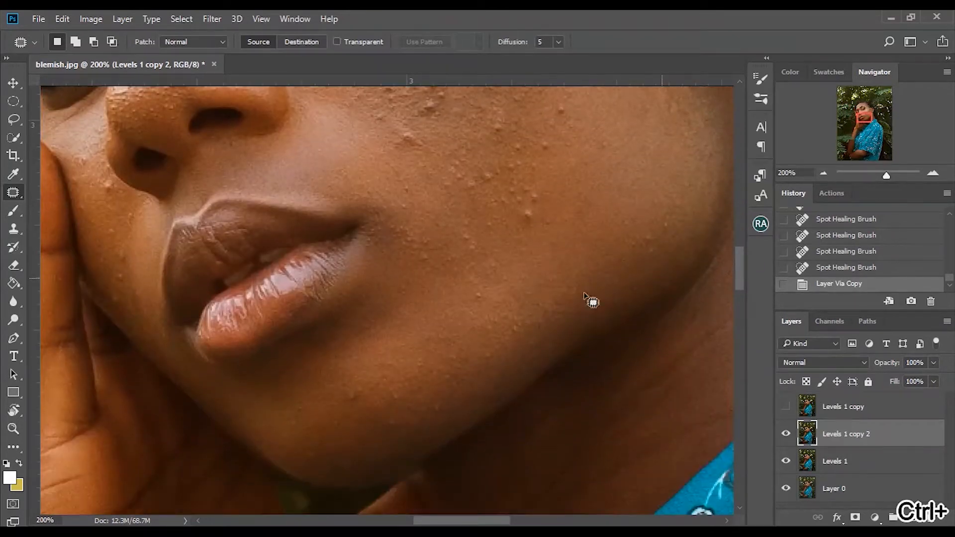
mouse_move(552, 196)
left_mouse_down()
mouse_move(518, 194)
mouse_move(513, 207)
mouse_move(536, 227)
mouse_move(553, 221)
mouse_move(550, 211)
mouse_move(590, 202)
left_mouse_up()
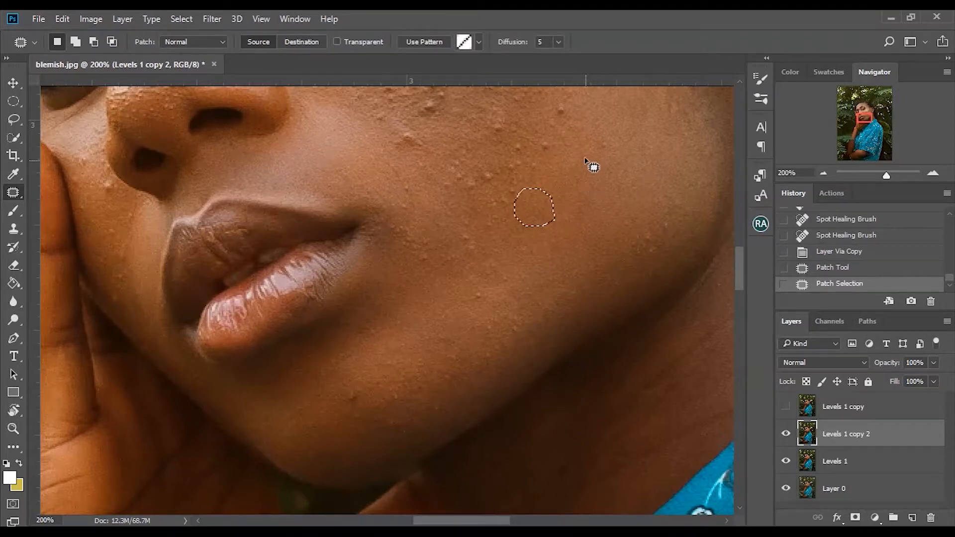
mouse_move(531, 152)
left_mouse_down()
mouse_move(504, 168)
mouse_move(507, 194)
mouse_move(580, 211)
left_mouse_up()
mouse_move(553, 141)
left_mouse_down()
mouse_move(531, 165)
mouse_move(550, 154)
mouse_move(577, 189)
left_mouse_up()
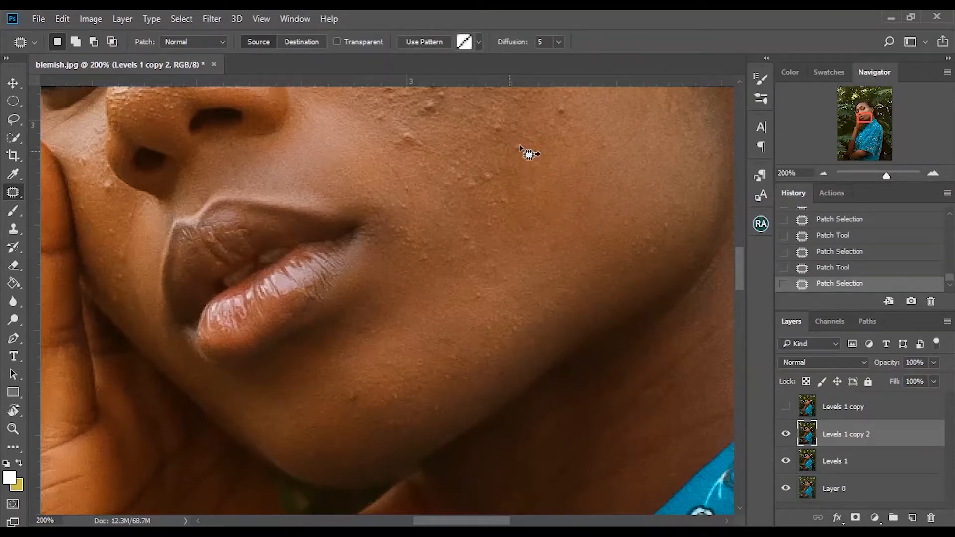
Step: Patch the cluster of bumps in the lower middle of the cheek with nearby smoother skin
mouse_move(504, 131)
left_mouse_down()
mouse_move(499, 151)
mouse_move(503, 135)
left_mouse_up()
mouse_move(500, 137)
left_mouse_down()
mouse_move(534, 166)
mouse_move(496, 199)
mouse_move(542, 205)
mouse_move(474, 176)
left_mouse_up()
left_click_drag(466, 183, 486, 228)
mouse_move(457, 161)
left_mouse_down()
mouse_move(466, 175)
mouse_move(460, 163)
left_mouse_up()
mouse_move(460, 167)
left_mouse_down()
mouse_move(487, 163)
mouse_move(481, 190)
mouse_move(479, 175)
left_mouse_up()
mouse_move(470, 179)
left_mouse_down()
mouse_move(489, 168)
mouse_move(441, 174)
mouse_move(453, 194)
mouse_move(470, 181)
mouse_move(437, 204)
mouse_move(455, 222)
left_mouse_up()
mouse_move(451, 209)
left_mouse_down()
mouse_move(467, 181)
mouse_move(400, 184)
mouse_move(413, 213)
mouse_move(455, 205)
left_mouse_up()
Step: Patch the spots on the cheek beside the mouth corner and the isolated bump on the outer cheek
mouse_move(421, 233)
left_mouse_down()
mouse_move(397, 221)
mouse_move(425, 252)
mouse_move(441, 208)
mouse_move(475, 242)
mouse_move(481, 237)
left_mouse_up()
left_click_drag(469, 232, 447, 192)
mouse_move(499, 220)
left_mouse_down()
mouse_move(480, 214)
mouse_move(492, 239)
left_mouse_up()
left_click_drag(490, 230, 463, 211)
mouse_move(556, 102)
left_mouse_down()
mouse_move(572, 120)
mouse_move(677, 162)
left_mouse_up()
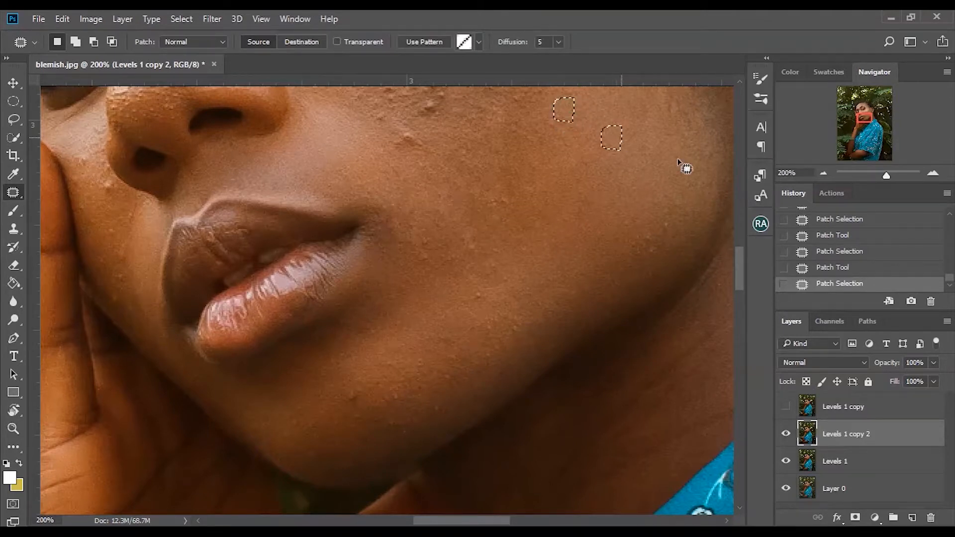
Step: Patch the raised bumps on the inner mid-cheek between the nostril and the mouth corner
left_click_drag(740, 254, 739, 248)
left_click_drag(451, 137, 448, 171)
left_click_drag(435, 161, 468, 177)
mouse_move(418, 188)
left_mouse_down()
mouse_move(417, 207)
mouse_move(396, 217)
left_mouse_up()
left_click_drag(390, 157, 389, 190)
left_click_drag(376, 170, 376, 193)
mouse_move(418, 135)
left_mouse_down()
mouse_move(427, 155)
mouse_move(449, 155)
left_mouse_up()
mouse_move(442, 145)
left_mouse_down()
mouse_move(470, 184)
mouse_move(429, 186)
left_mouse_up()
left_click_drag(425, 175, 402, 211)
left_click_drag(398, 203, 385, 219)
Step: Patch the dark spot on the chin and the small bump on the lower cheek near the jaw
left_click_drag(358, 444, 360, 471)
left_click_drag(351, 458, 383, 448)
left_click_drag(484, 348, 487, 359)
left_click_drag(479, 357, 525, 341)
Step: Patch the uneven, bumpy skin in the centre of the cheek
left_click_drag(739, 262, 739, 250)
left_click_drag(490, 222, 493, 233)
mouse_move(484, 230)
left_mouse_down()
mouse_move(530, 241)
mouse_move(541, 228)
left_mouse_up()
left_click_drag(535, 220, 553, 247)
mouse_move(474, 220)
left_mouse_down()
mouse_move(462, 250)
mouse_move(500, 263)
left_mouse_up()
mouse_move(439, 219)
left_mouse_down()
mouse_move(413, 257)
mouse_move(465, 275)
left_mouse_up()
left_click_drag(450, 217, 430, 229)
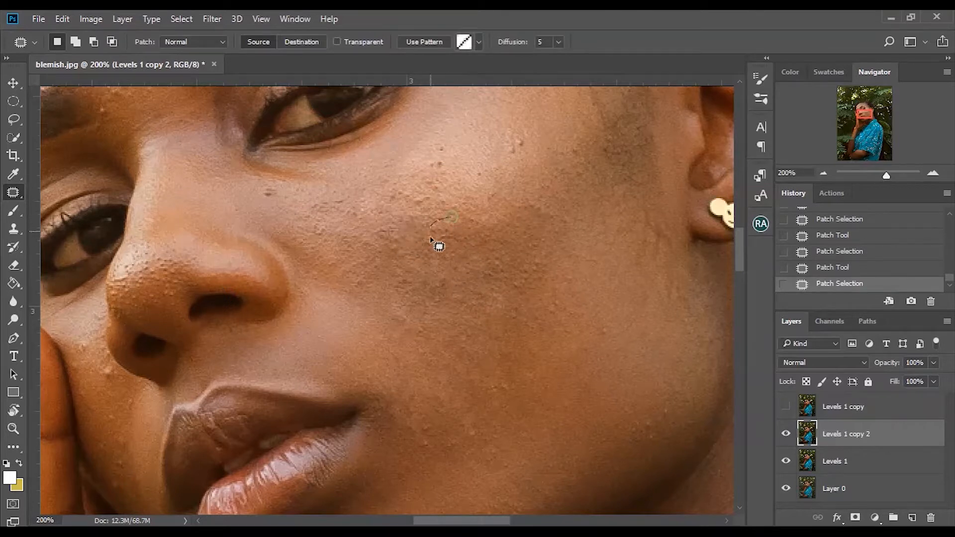
Step: Patch the bumps on the bright upper cheek below the outer corner of the eye
left_click_drag(444, 155, 438, 180)
mouse_move(437, 170)
left_mouse_down()
mouse_move(480, 159)
mouse_move(447, 164)
left_mouse_up()
mouse_move(441, 152)
left_mouse_down()
mouse_move(423, 185)
mouse_move(432, 219)
left_mouse_up()
mouse_move(423, 203)
left_mouse_down()
mouse_move(478, 186)
mouse_move(462, 215)
left_mouse_up()
left_click_drag(447, 194, 477, 180)
mouse_move(523, 131)
left_mouse_down()
mouse_move(526, 149)
mouse_move(498, 162)
left_mouse_up()
Step: Patch the dark spot beside the bridge of the nose and the bumps on the inner cheek
mouse_move(348, 198)
left_mouse_down()
mouse_move(329, 197)
mouse_move(320, 235)
left_mouse_up()
left_click_drag(317, 230, 313, 242)
left_click_drag(276, 187, 275, 197)
mouse_move(270, 193)
left_mouse_down()
mouse_move(275, 209)
mouse_move(317, 203)
mouse_move(330, 217)
left_mouse_up()
mouse_move(397, 236)
left_mouse_down()
mouse_move(379, 253)
mouse_move(394, 250)
left_mouse_up()
left_click_drag(389, 243, 367, 281)
mouse_move(373, 235)
left_mouse_down()
mouse_move(356, 249)
mouse_move(372, 248)
left_mouse_up()
left_click_drag(365, 243, 367, 277)
Step: Patch the spot on the outer cheek near the sideburn and clear the selection
left_click_drag(579, 144, 580, 166)
mouse_move(573, 155)
left_mouse_down()
mouse_move(598, 220)
mouse_move(628, 158)
left_mouse_up()
left_click(628, 158)
Step: Patch the spots around the tail of the near eyebrow and on the upper forehead toward the hairline
left_click_drag(738, 229, 735, 197)
left_click_drag(414, 235, 415, 260)
left_click_drag(407, 246, 358, 241)
left_click_drag(197, 242, 193, 265)
left_click_drag(184, 249, 248, 243)
left_click_drag(250, 198, 248, 202)
left_click_drag(119, 193, 131, 192)
left_click_drag(127, 192, 83, 217)
mouse_move(122, 188)
left_mouse_down()
mouse_move(109, 200)
mouse_move(99, 179)
mouse_move(109, 187)
mouse_move(84, 212)
left_mouse_up()
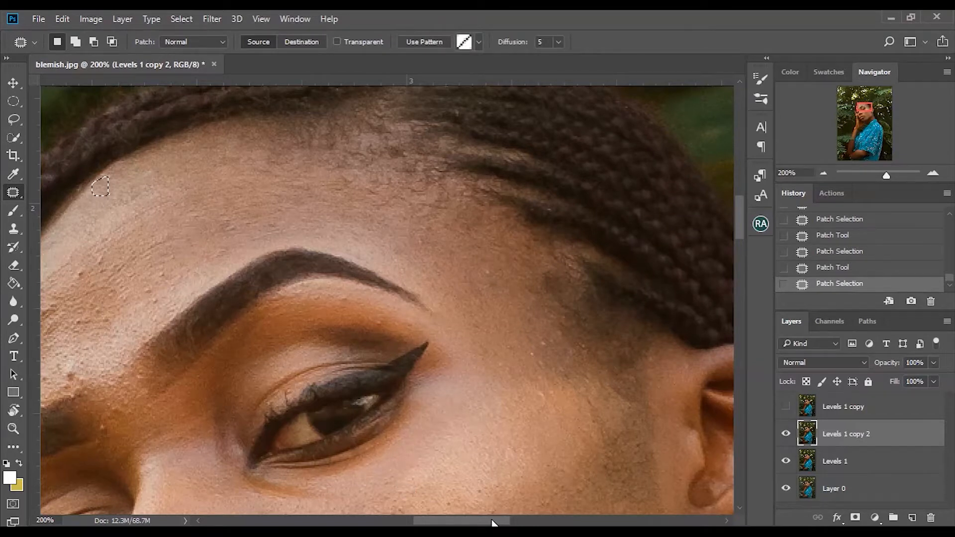
Step: Patch the bumps on the middle of the forehead above the inner end of the near eyebrow
left_click_drag(492, 521, 476, 521)
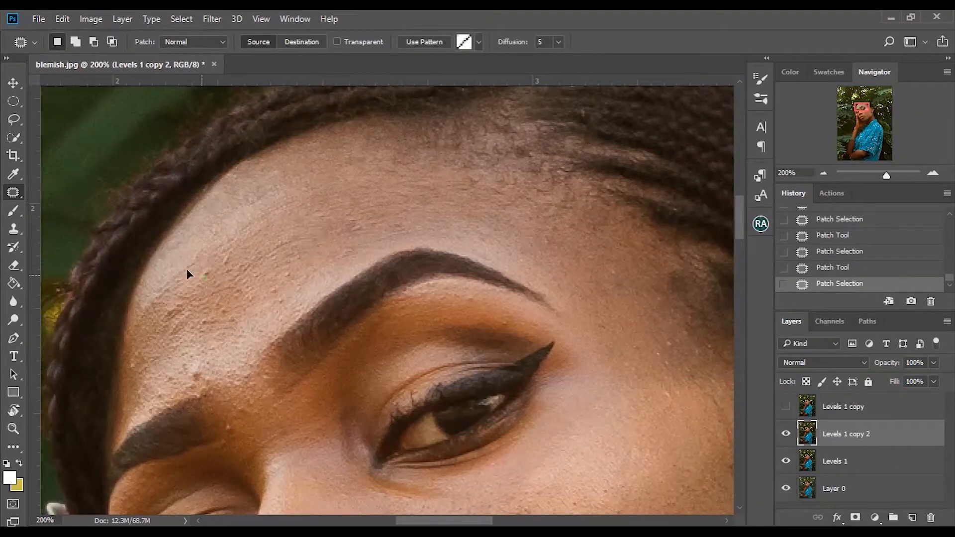
mouse_move(216, 262)
left_mouse_down()
mouse_move(241, 259)
mouse_move(223, 271)
mouse_move(290, 258)
mouse_move(279, 272)
mouse_move(296, 274)
left_mouse_up()
left_click_drag(292, 275, 339, 261)
mouse_move(309, 277)
left_mouse_down()
mouse_move(293, 282)
mouse_move(333, 250)
left_mouse_up()
mouse_move(288, 284)
left_mouse_down()
mouse_move(288, 312)
mouse_move(287, 301)
left_mouse_up()
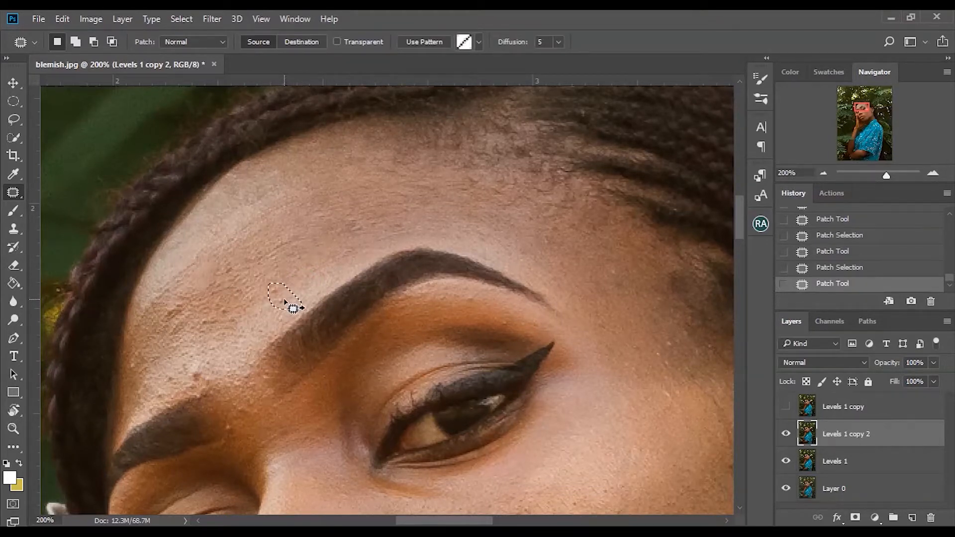
left_click_drag(286, 299, 315, 271)
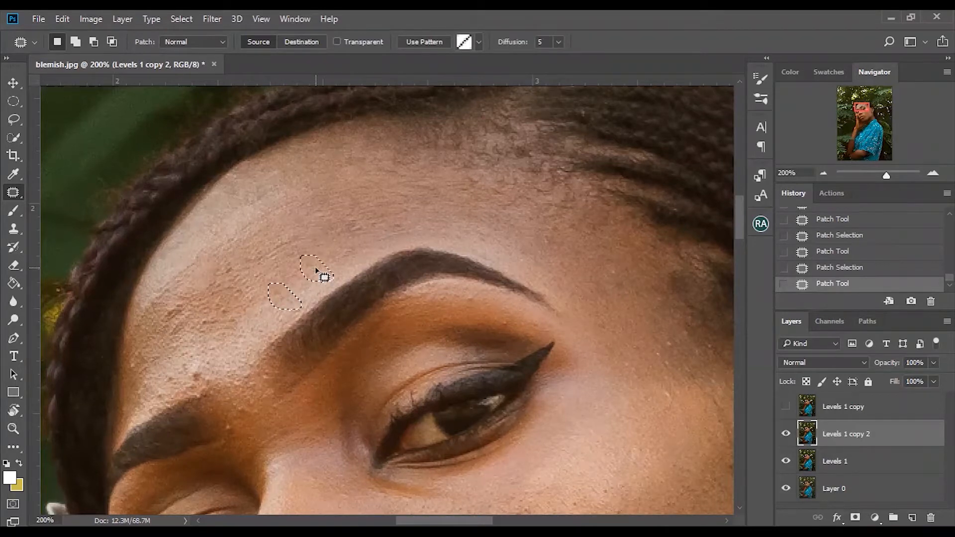
mouse_move(237, 261)
left_mouse_down()
mouse_move(236, 273)
mouse_move(238, 264)
left_mouse_up()
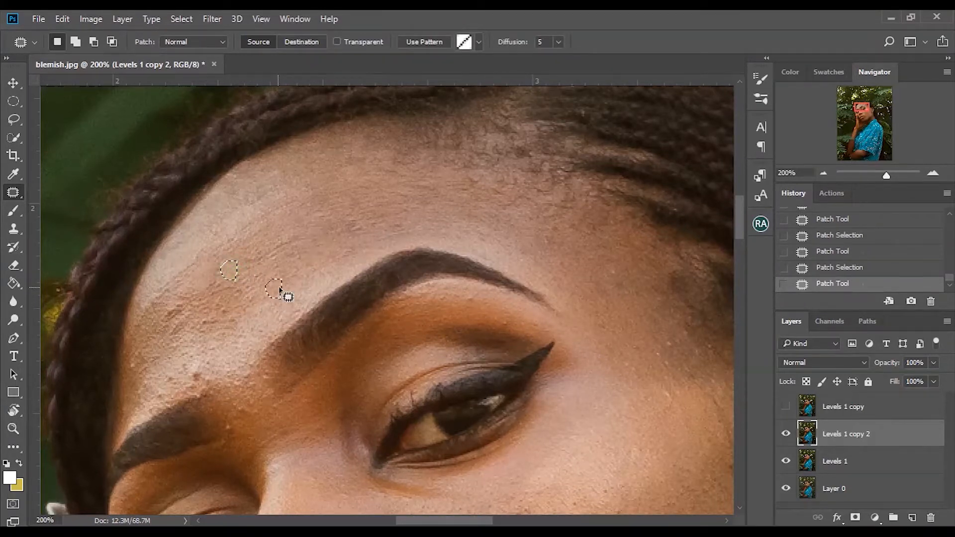
Step: Patch the bumps on the lower forehead and between the eyebrows
mouse_move(180, 304)
left_mouse_down()
mouse_move(187, 317)
mouse_move(200, 283)
mouse_move(185, 320)
left_mouse_up()
mouse_move(173, 313)
left_mouse_down()
mouse_move(171, 327)
mouse_move(151, 337)
left_mouse_up()
mouse_move(176, 379)
left_mouse_down()
mouse_move(175, 388)
mouse_move(193, 371)
left_mouse_up()
left_click_drag(199, 380, 262, 438)
mouse_move(241, 424)
left_mouse_down()
mouse_move(233, 423)
mouse_move(239, 429)
left_mouse_up()
left_click_drag(234, 428, 208, 394)
left_click_drag(206, 391, 217, 409)
Step: Patch the spots on the forehead just above the far eyebrow and clear the selection
left_click_drag(144, 380, 142, 386)
left_click_drag(137, 386, 162, 395)
left_click_drag(143, 355, 145, 369)
right_click(152, 372)
left_click(199, 239)
key("ctrl+minus")
key("ctrl+minus")
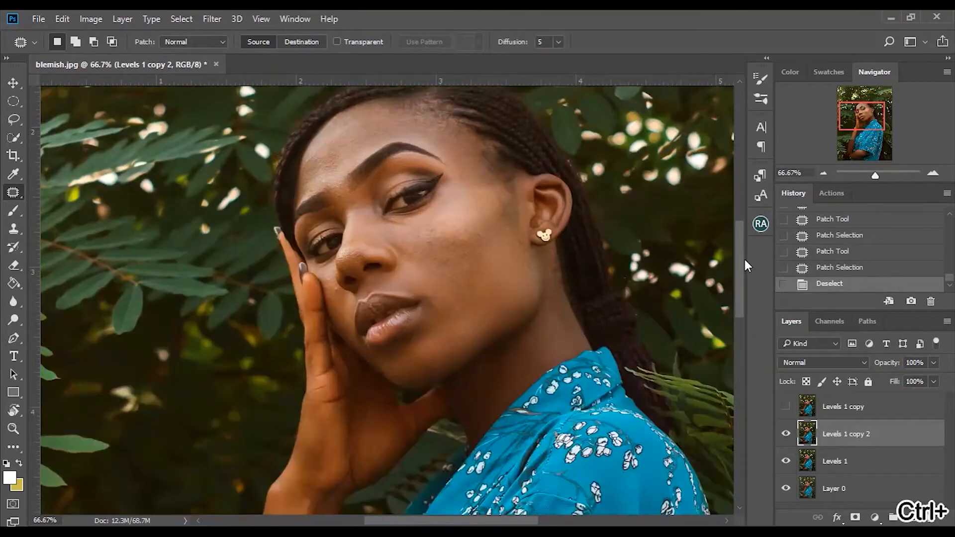
Step: Patch the small bumps on the far cheek between the nose and the fingers
key("ctrl+plus")
key("ctrl+plus")
left_click_drag(228, 280, 240, 275)
left_click_drag(234, 273, 248, 294)
mouse_move(255, 311)
left_mouse_down()
mouse_move(235, 320)
mouse_move(265, 328)
left_mouse_up()
left_click_drag(264, 328, 261, 355)
left_click_drag(254, 354, 258, 372)
Step: Patch the blemishes below the far eye and on the nose, and clear the selection
mouse_move(217, 236)
left_mouse_down()
mouse_move(217, 252)
mouse_move(218, 235)
left_mouse_up()
mouse_move(212, 242)
left_mouse_down()
mouse_move(227, 276)
mouse_move(241, 251)
left_mouse_up()
left_click_drag(235, 254, 244, 271)
left_click_drag(239, 275, 271, 287)
left_click_drag(210, 257, 208, 260)
left_click_drag(205, 265, 218, 276)
mouse_move(283, 165)
left_mouse_down()
mouse_move(285, 191)
mouse_move(288, 151)
left_mouse_up()
left_click_drag(289, 157, 316, 146)
right_click(331, 134)
left_click(371, 144)
Step: Compare the patched and spot-healed versions by toggling the visibility of Levels 1 copy 2 and Levels 1 copy
key("ctrl+minus")
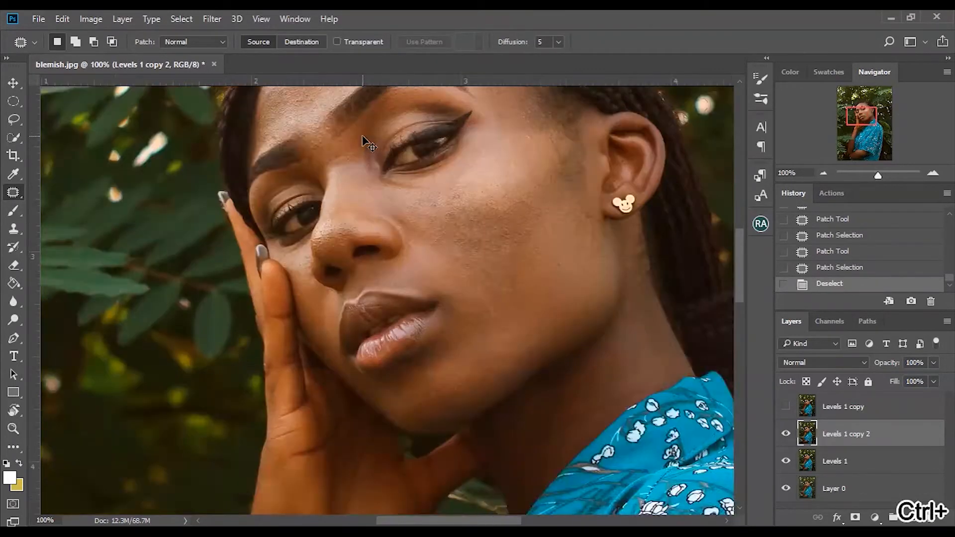
key("ctrl+minus")
key("ctrl+plus")
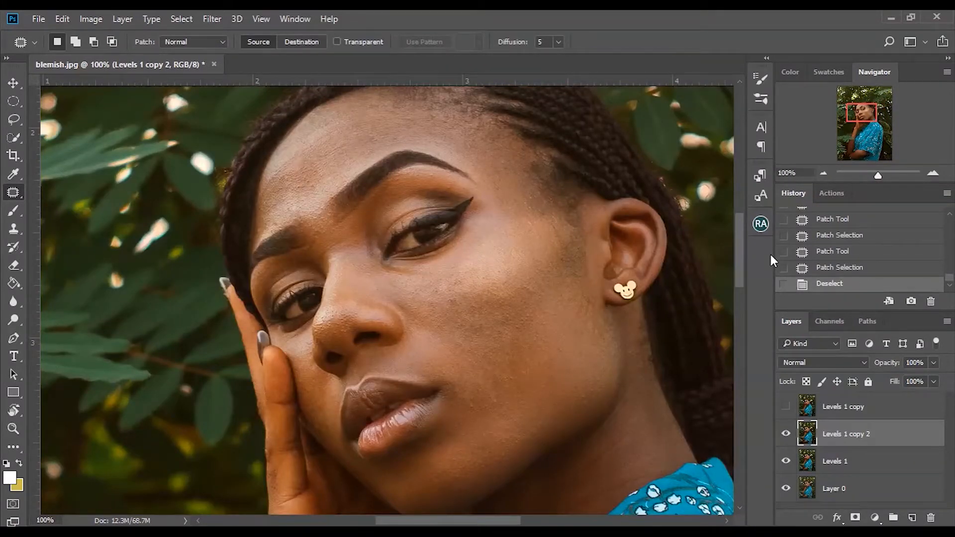
mouse_move(743, 242)
left_mouse_down()
mouse_move(745, 269)
mouse_move(748, 228)
mouse_move(754, 243)
left_mouse_up()
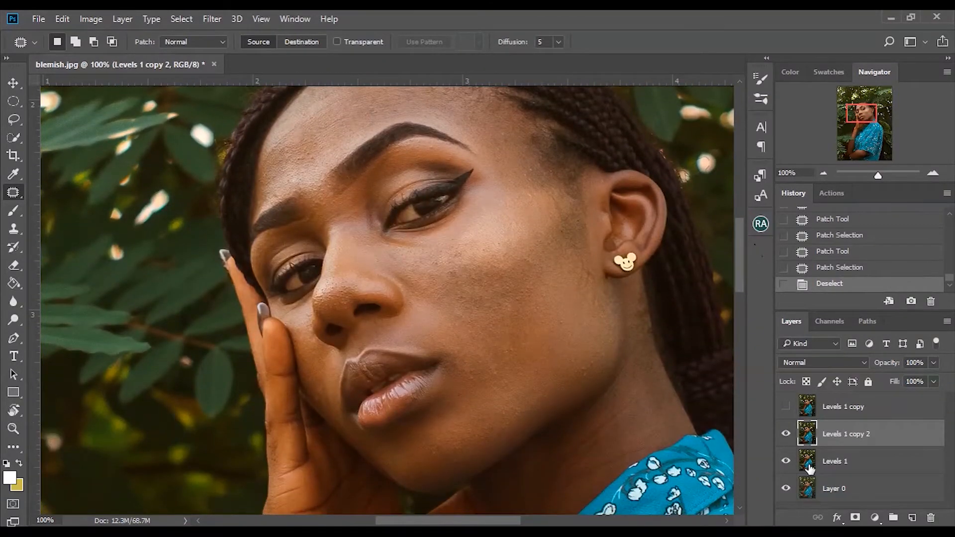
left_click(787, 434)
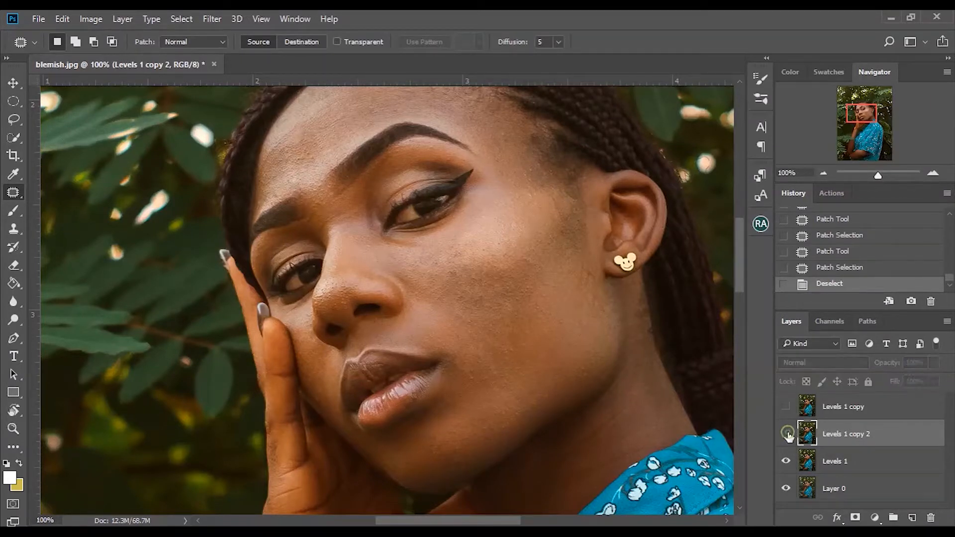
left_click(786, 434)
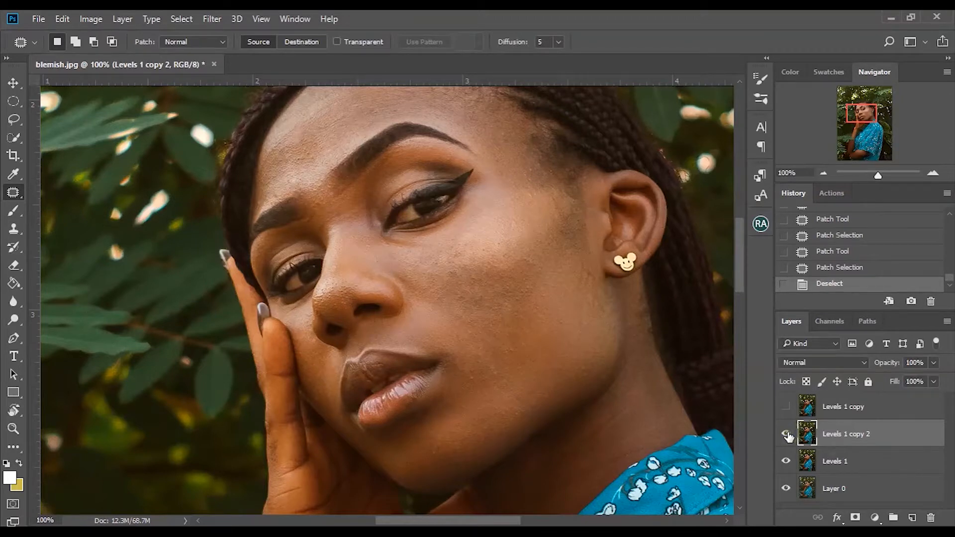
left_click(784, 404)
left_click(786, 408)
left_click(786, 408)
Step: Delete the Levels 1 copy 2 layer, and select and show the Levels 1 copy layer
key("Delete")
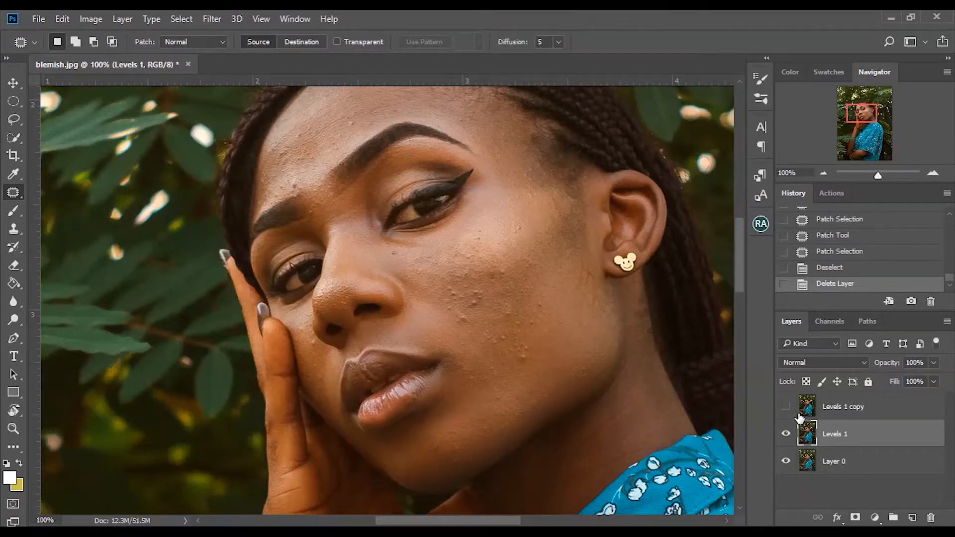
left_click(843, 406)
left_click(785, 407)
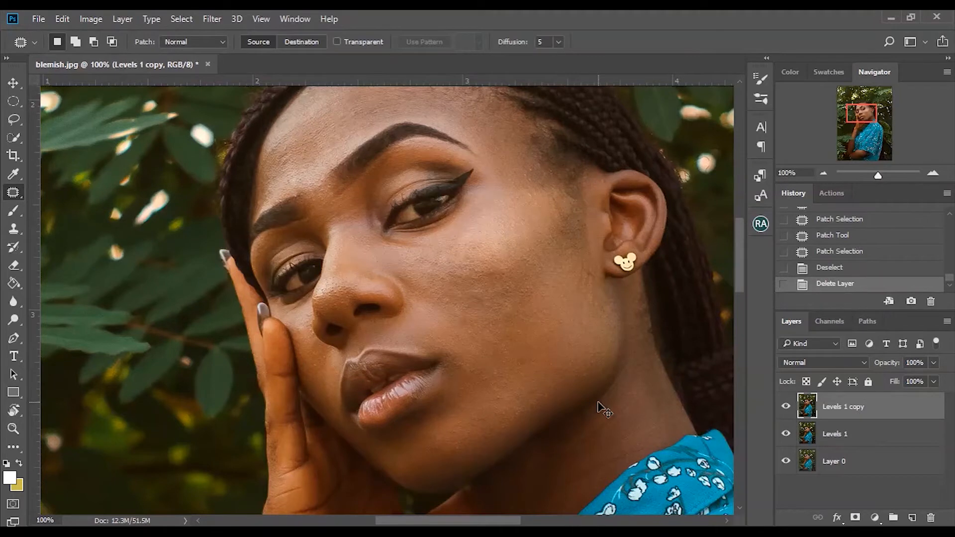
key("ctrl+minus")
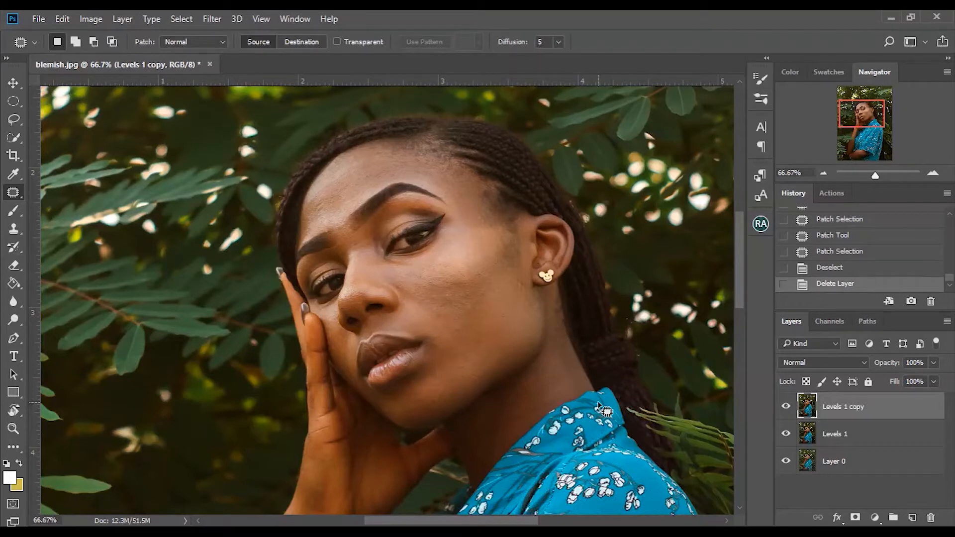
left_click_drag(878, 175, 881, 175)
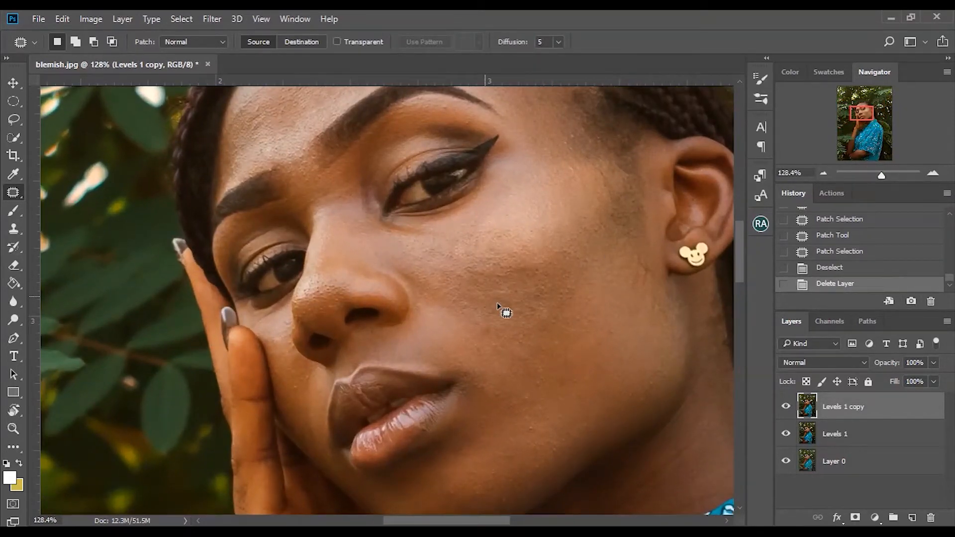
Step: Duplicate the Levels 1 copy layer and run 8-bit frequency separation with a Gaussian Blur radius of 4.6 pixels
key("ctrl+minus")
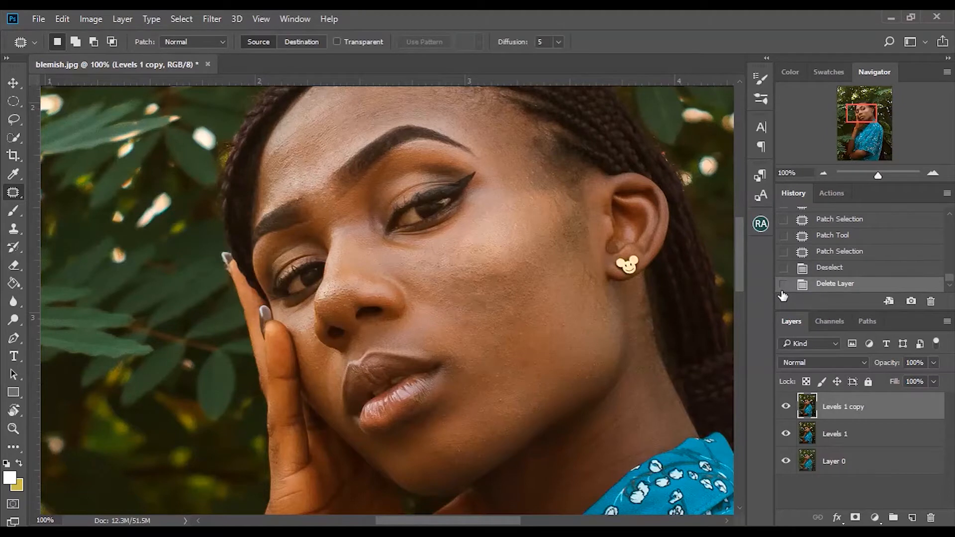
key("ctrl+j")
left_click(761, 222)
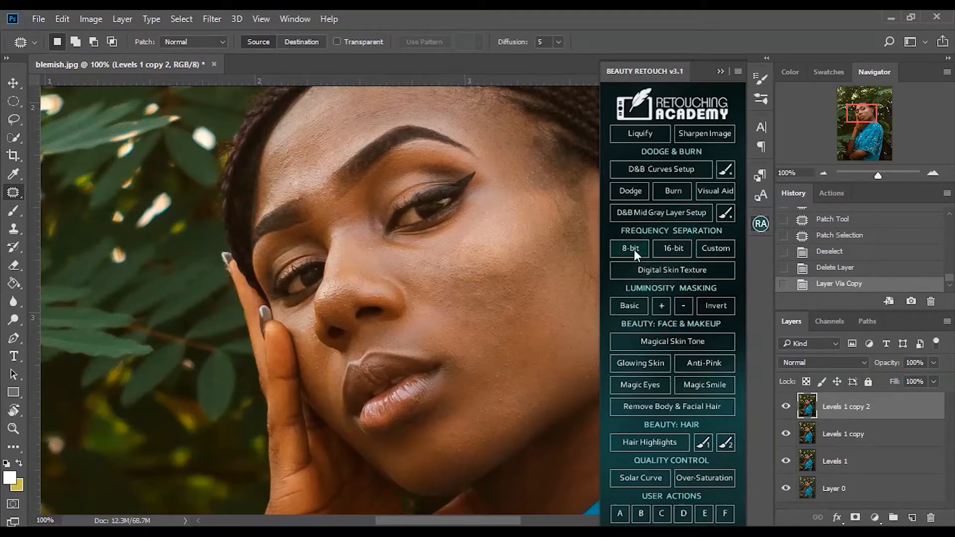
left_click(629, 248)
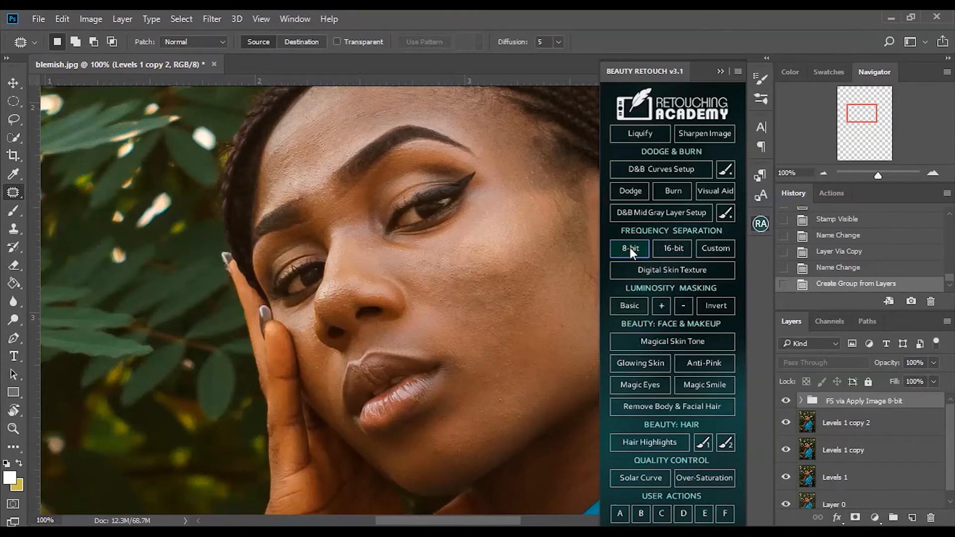
type("4.6")
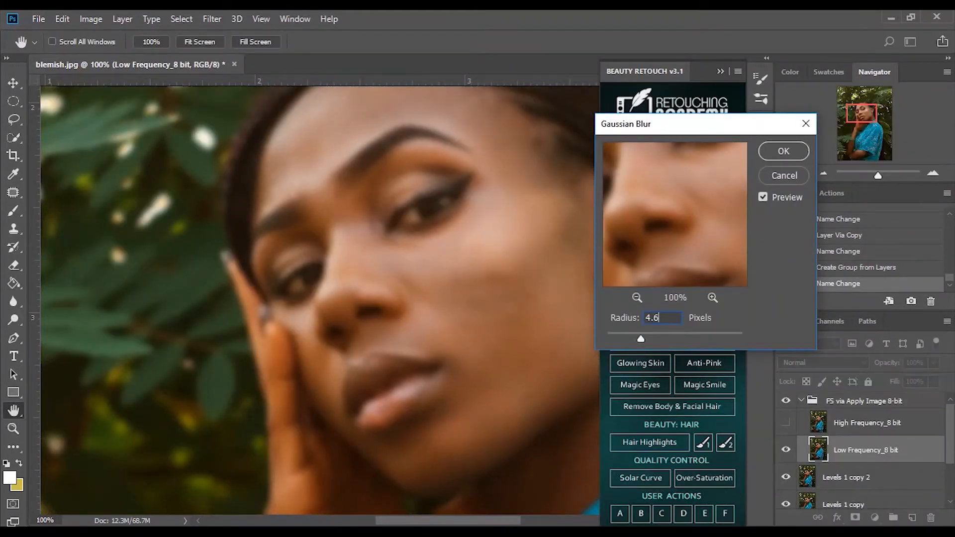
key("Return")
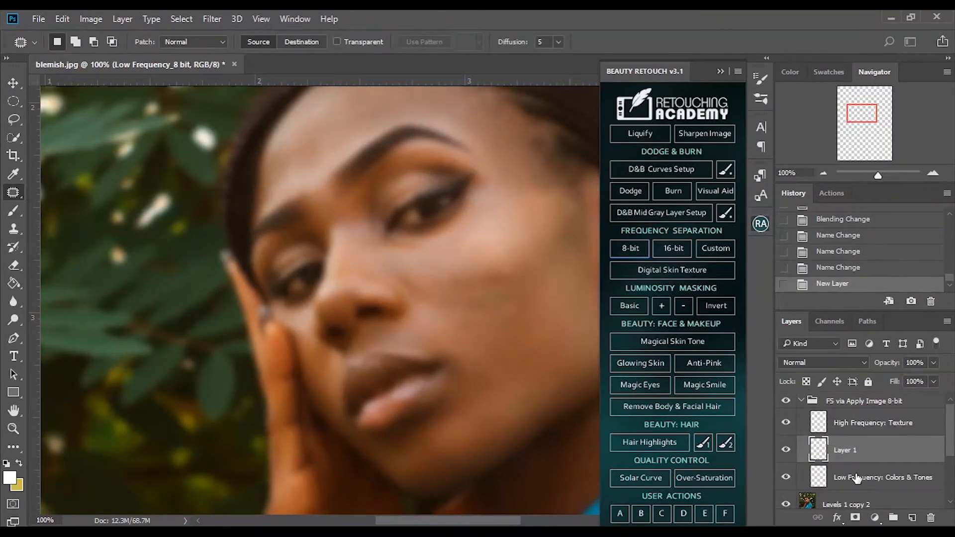
Step: Select the Low Frequency: Colors & Tones layer and ready the Mixer Brush at size 70
left_click(860, 477)
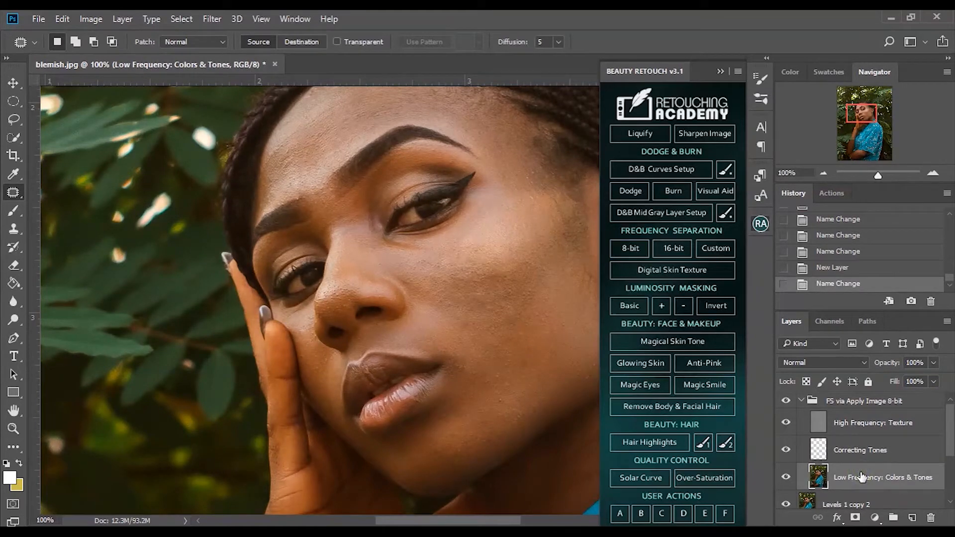
left_click(719, 69)
key("ctrl+minus")
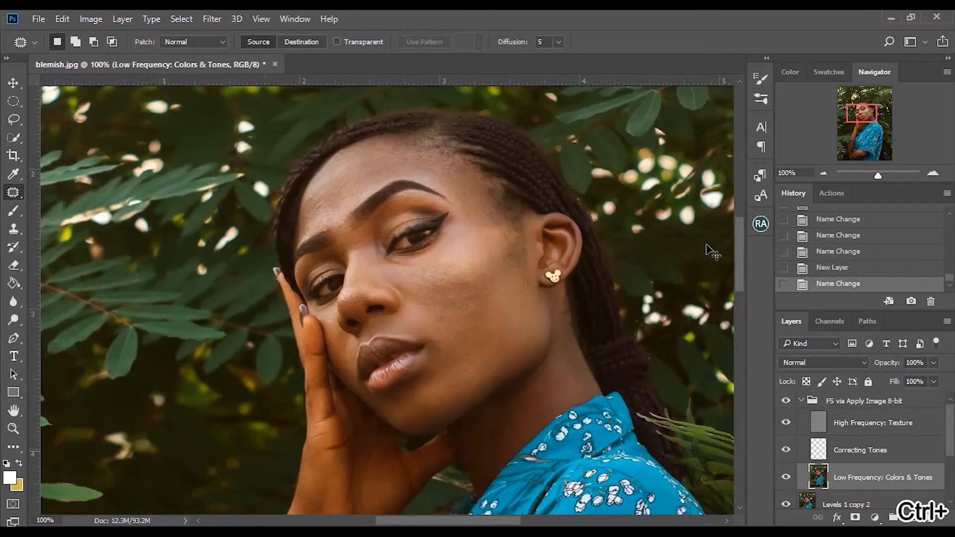
key("ctrl+plus")
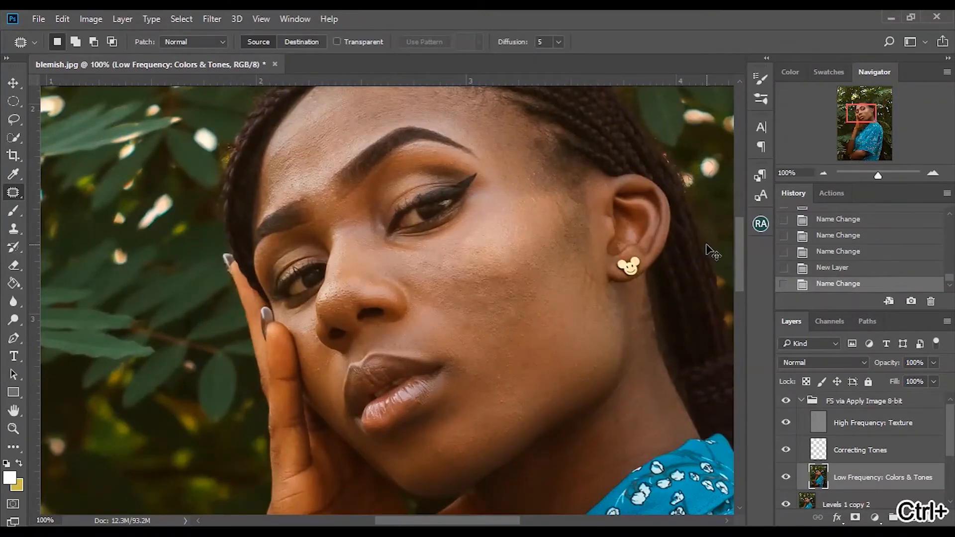
key("ctrl+minus")
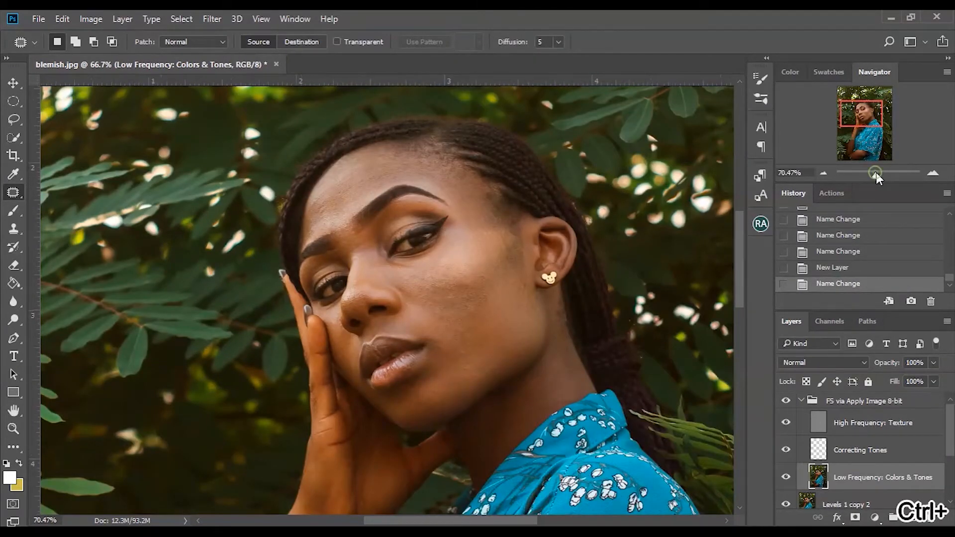
key("ctrl+plus")
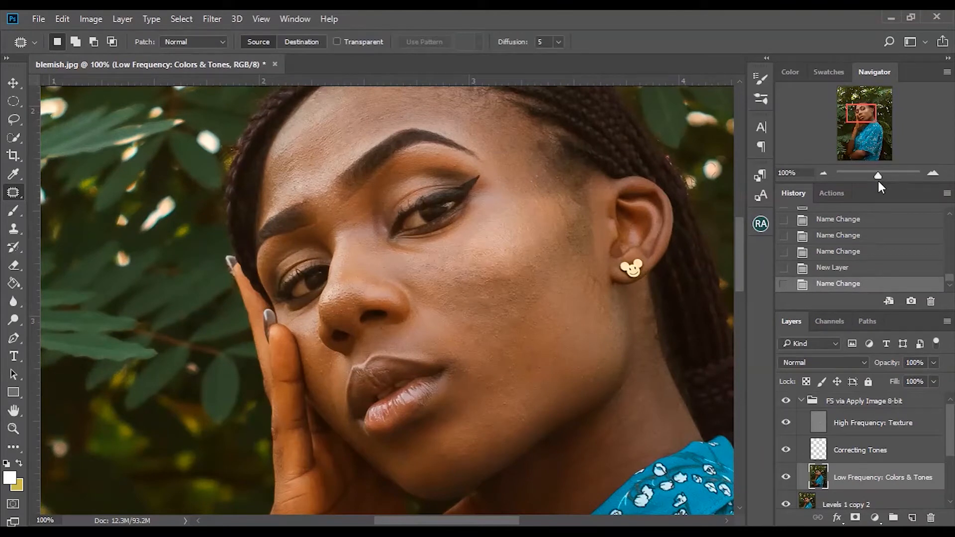
left_click_drag(878, 178, 876, 178)
left_click(14, 211)
left_click(64, 254)
key("bracketleft")
key("bracketleft")
key("bracketleft")
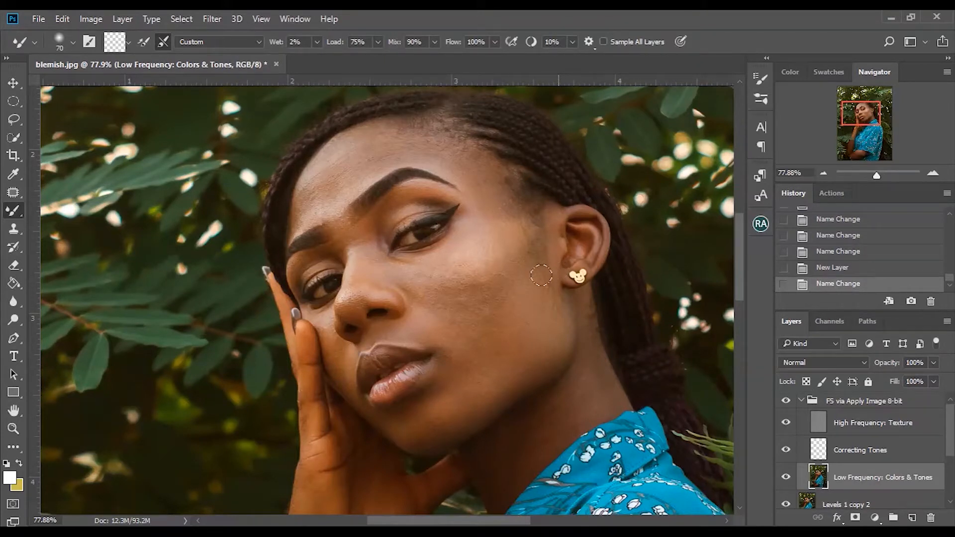
Step: Blend the uneven skin tones on the near cheek, jaw and chin with the Mixer Brush
mouse_move(525, 247)
left_mouse_down()
mouse_move(517, 355)
mouse_move(510, 346)
left_mouse_up()
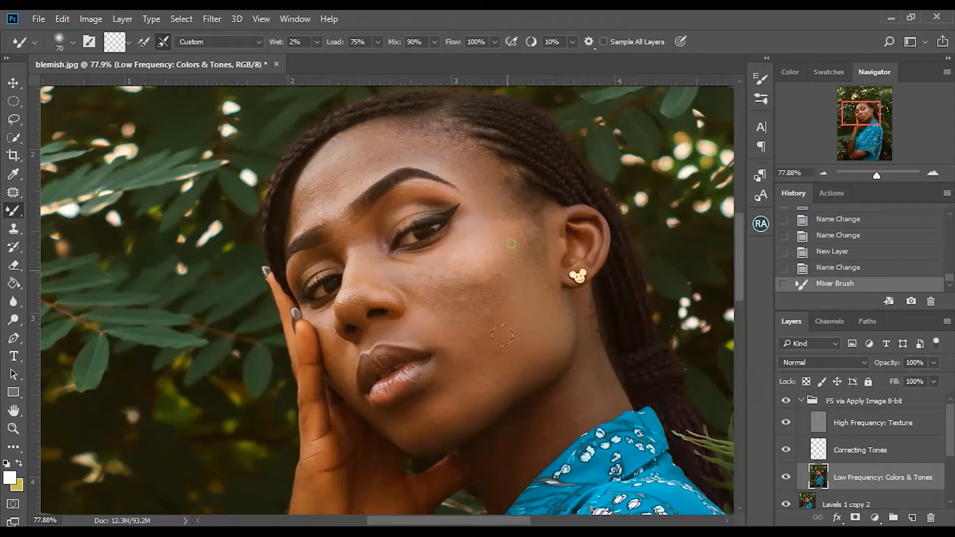
left_click_drag(488, 387, 485, 381)
mouse_move(471, 358)
left_mouse_down()
mouse_move(477, 286)
mouse_move(468, 264)
mouse_move(457, 340)
mouse_move(458, 328)
left_mouse_up()
mouse_move(421, 277)
left_mouse_down()
mouse_move(473, 256)
mouse_move(396, 293)
mouse_move(487, 259)
mouse_move(462, 294)
mouse_move(435, 310)
left_mouse_up()
mouse_move(454, 272)
left_mouse_down()
mouse_move(498, 260)
mouse_move(491, 325)
left_mouse_up()
mouse_move(556, 213)
left_mouse_down()
mouse_move(540, 185)
mouse_move(532, 216)
mouse_move(545, 341)
mouse_move(455, 417)
mouse_move(408, 423)
mouse_move(388, 413)
left_mouse_up()
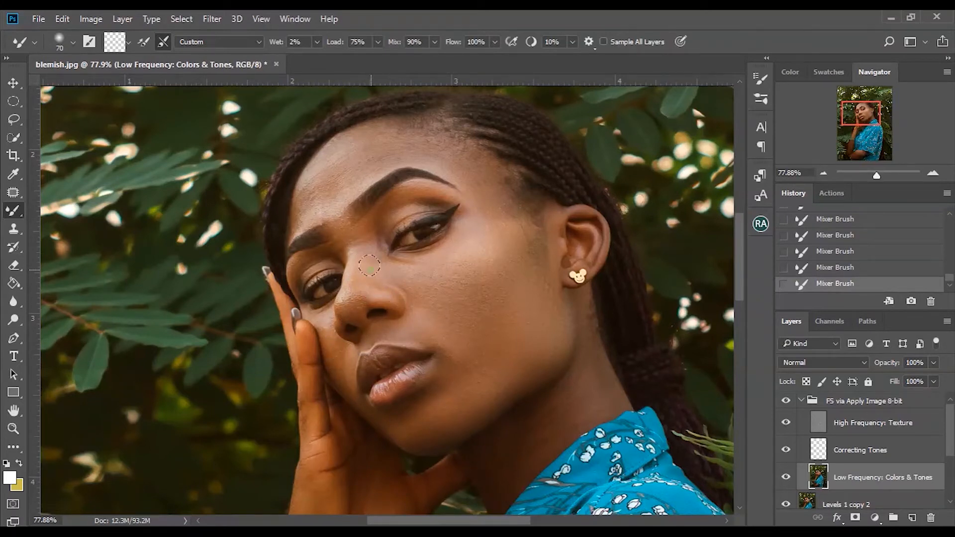
Step: Smooth the tones on the nose bridge, under the near eye, across the forehead and temple, and on the upper cheek
mouse_move(377, 257)
left_mouse_down()
mouse_move(448, 256)
mouse_move(480, 268)
left_mouse_up()
mouse_move(470, 267)
left_mouse_down()
mouse_move(426, 295)
mouse_move(508, 252)
left_mouse_up()
mouse_move(427, 144)
left_mouse_down()
mouse_move(452, 136)
mouse_move(391, 132)
mouse_move(459, 154)
mouse_move(433, 142)
left_mouse_up()
left_click_drag(307, 178, 334, 224)
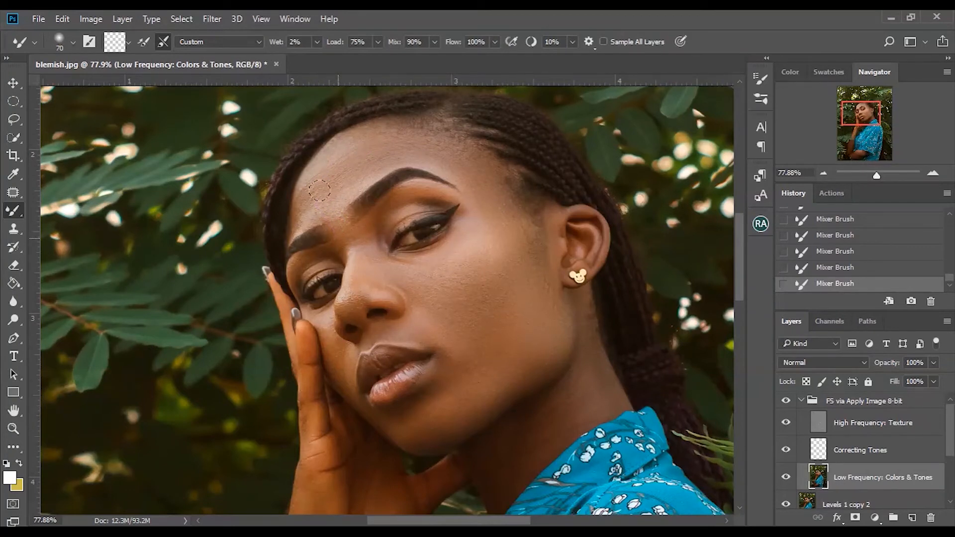
left_click_drag(300, 185, 457, 136)
left_click_drag(473, 182, 513, 223)
left_click_drag(471, 300, 463, 262)
Step: Collapse the FS via Apply Image 8-bit group and compare the retouched portrait with the original Layer 0 by toggling the other layers' visibility
left_click(801, 402)
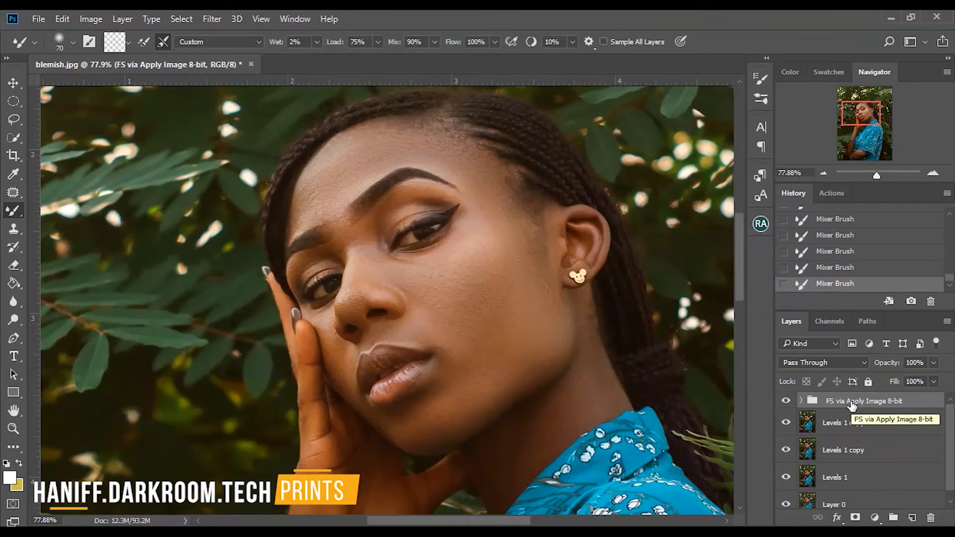
scroll(880, 462, "down", 1)
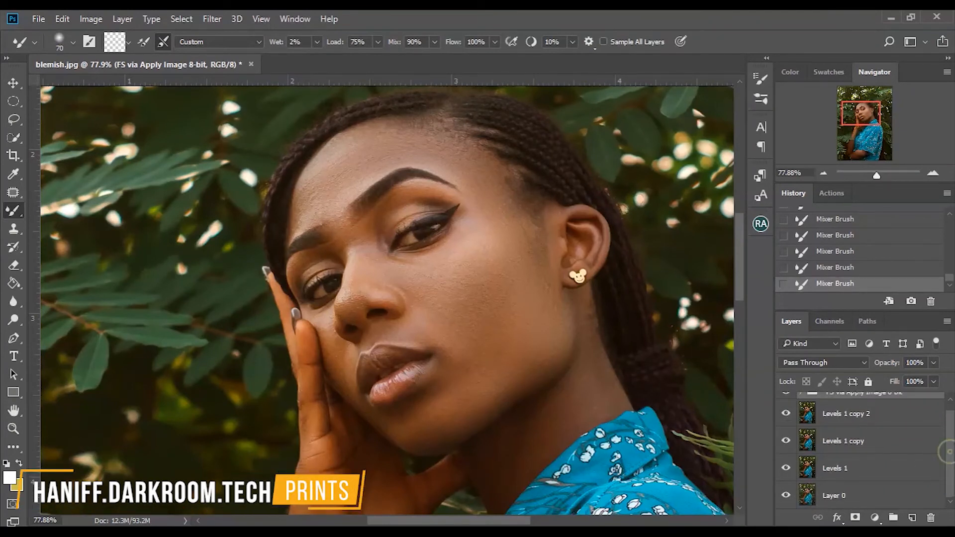
left_click(785, 495, "alt")
left_click(786, 496, "alt")
left_click(786, 496, "alt")
left_click(786, 496, "alt")
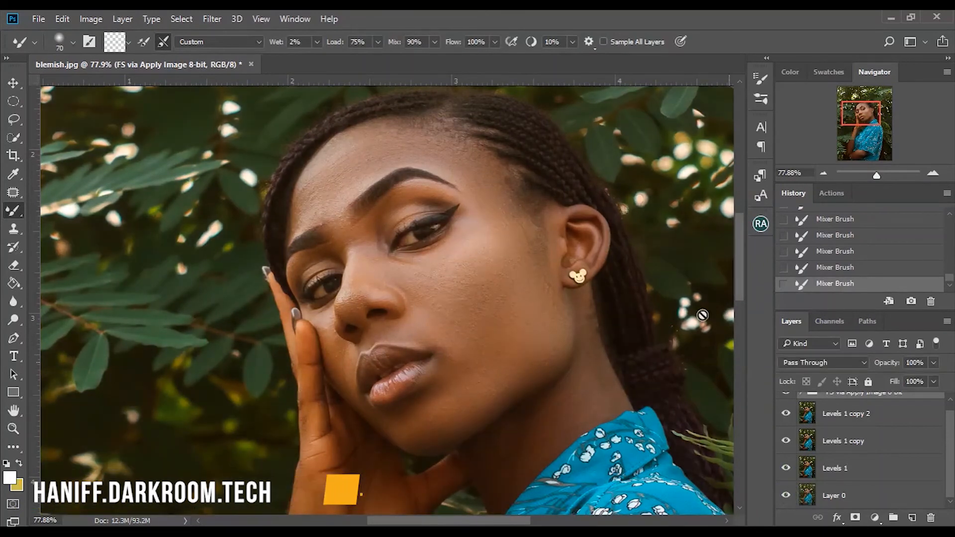